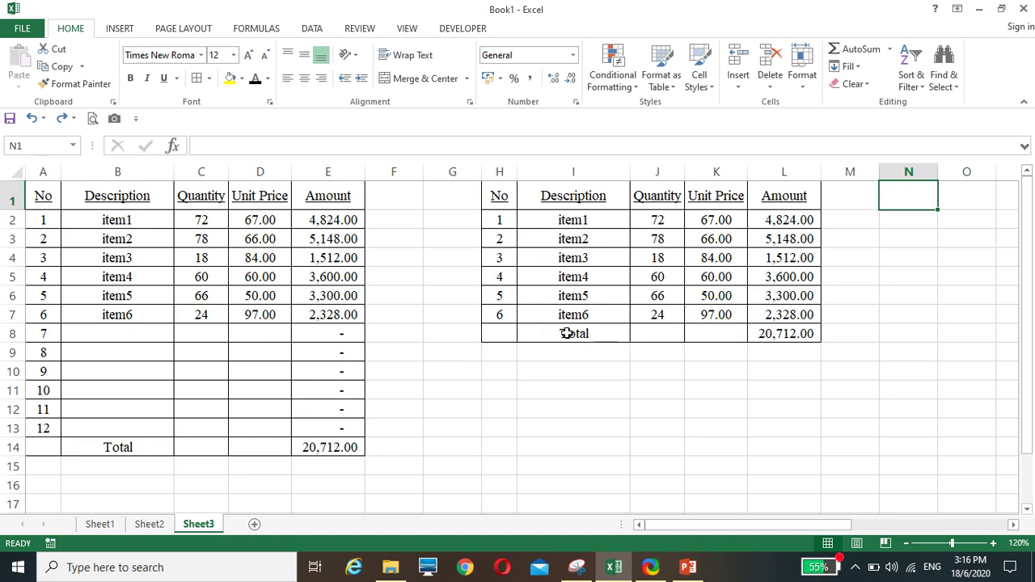
On Sheet3, clear item5–item6 and fill the item rows down to item9, totaling 22,476.00
{"action": "left_click_drag", "start_coordinate": [123, 295], "coordinate": [275, 315]}
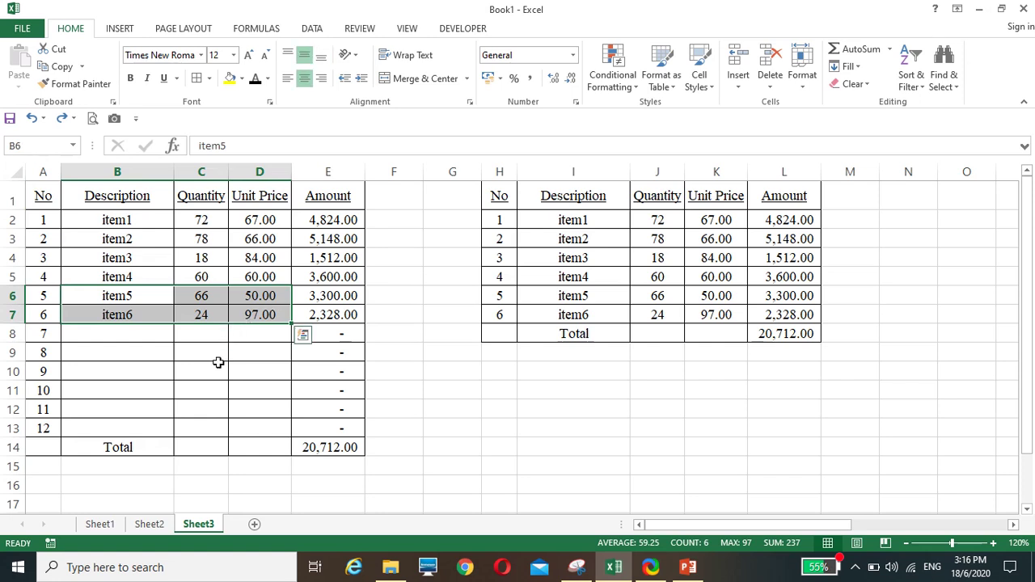
{"action": "key", "text": "Delete"}
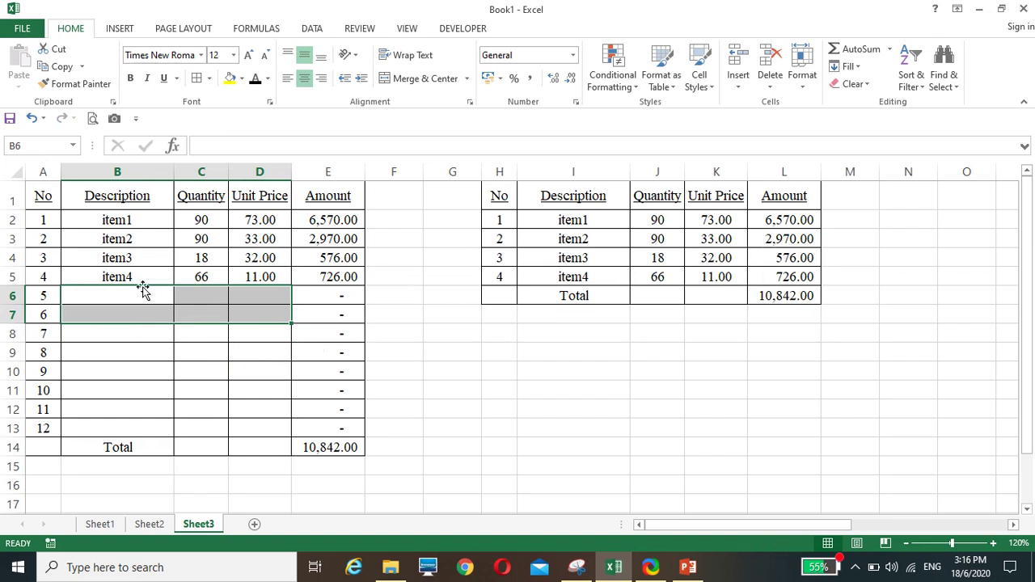
{"action": "left_click_drag", "start_coordinate": [130, 259], "coordinate": [275, 386]}
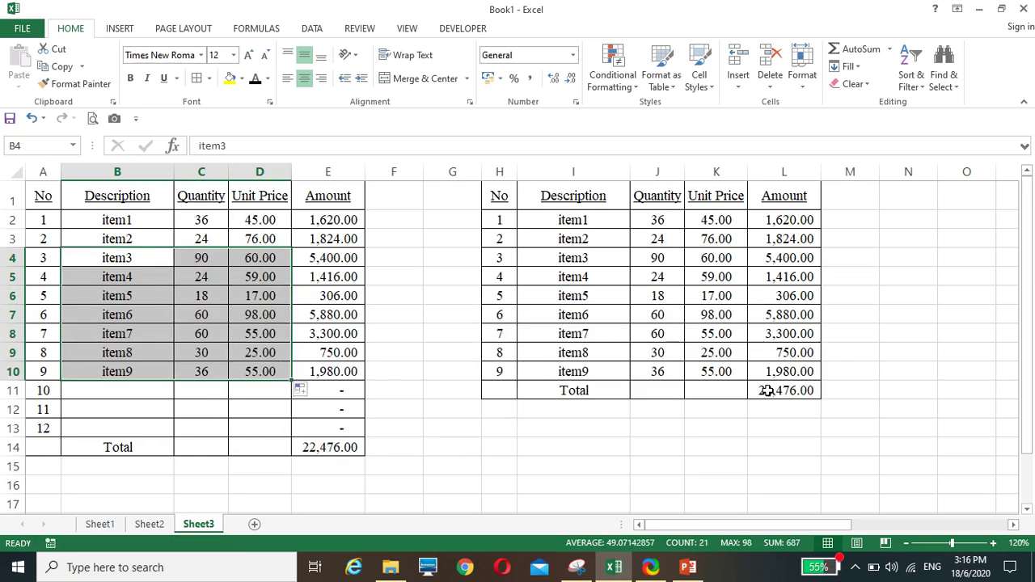
{"action": "left_click", "coordinate": [333, 479]}
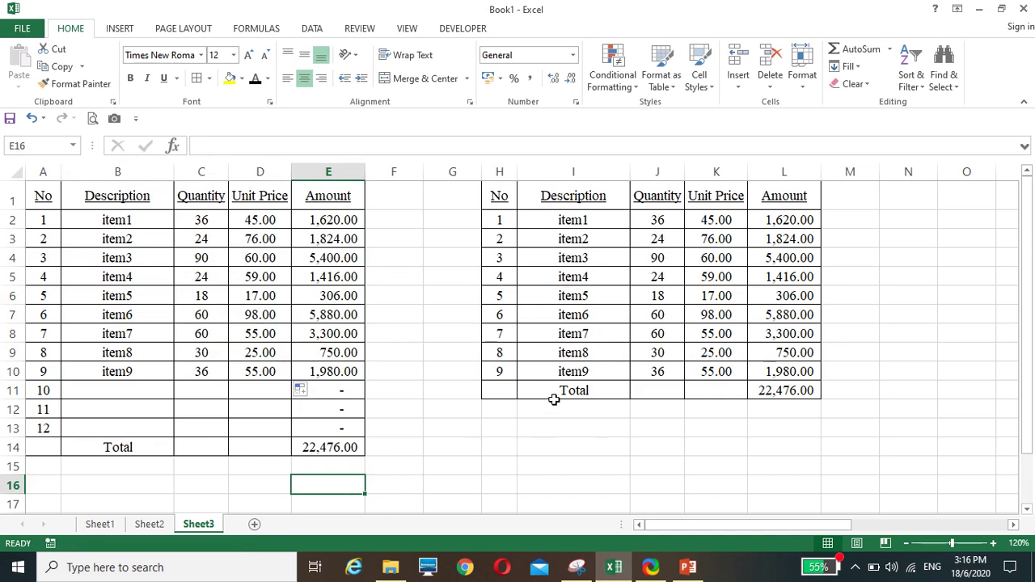
Go to Sheet1, with its nine-item table and the headers-only summary in H:L
{"action": "left_click", "coordinate": [100, 524]}
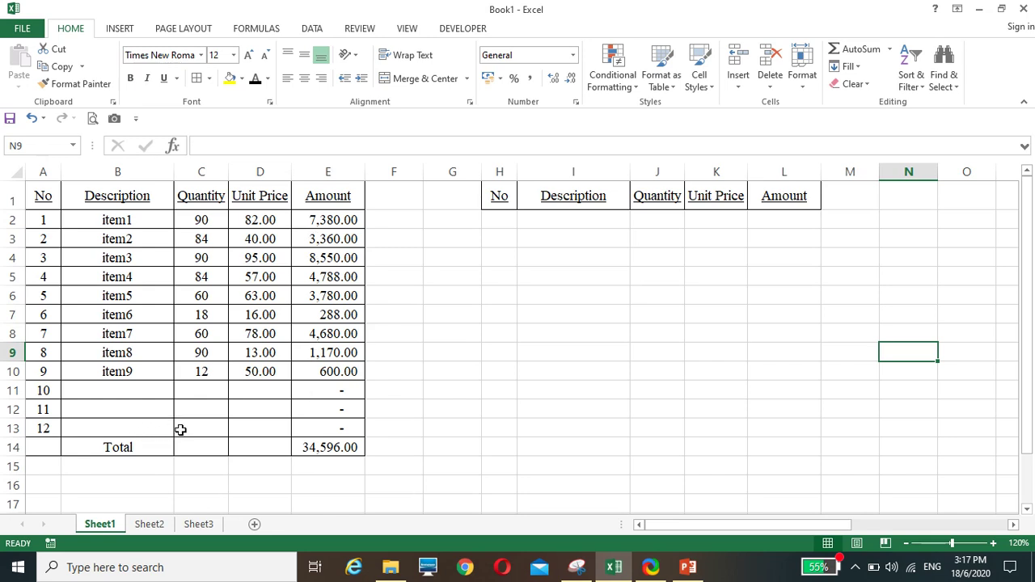
Enter =IF(E2>0,ROW(),"") in F2 and fill it down to F14
{"action": "left_click", "coordinate": [399, 219]}
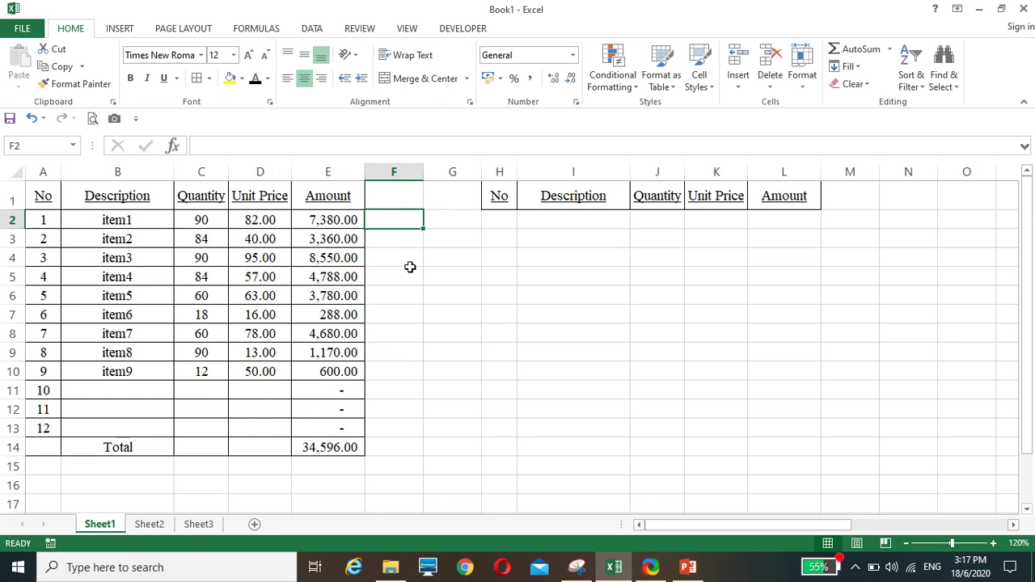
{"action": "type", "text": "=if"}
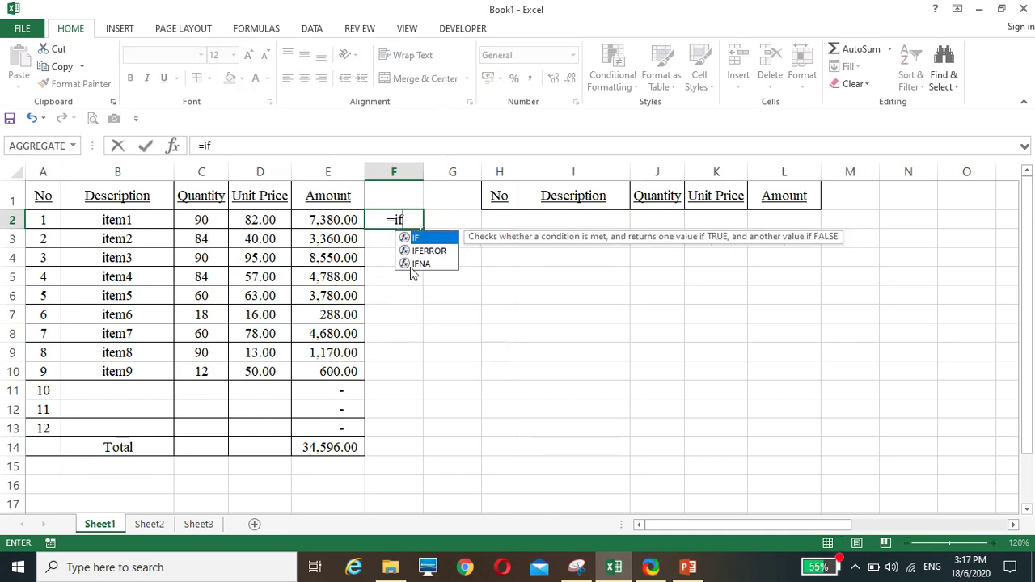
{"action": "type", "text": "("}
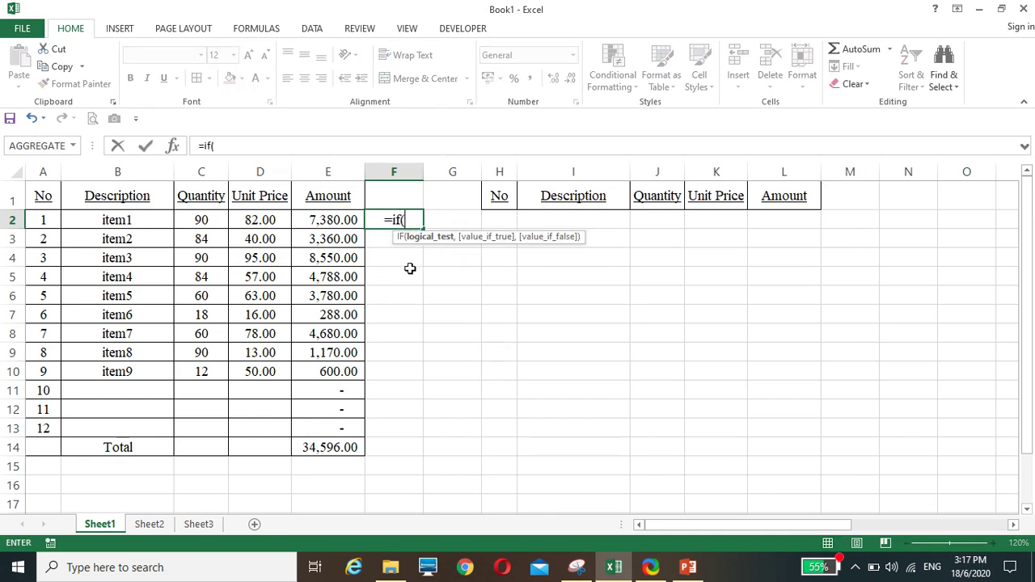
{"action": "left_click", "coordinate": [323, 215]}
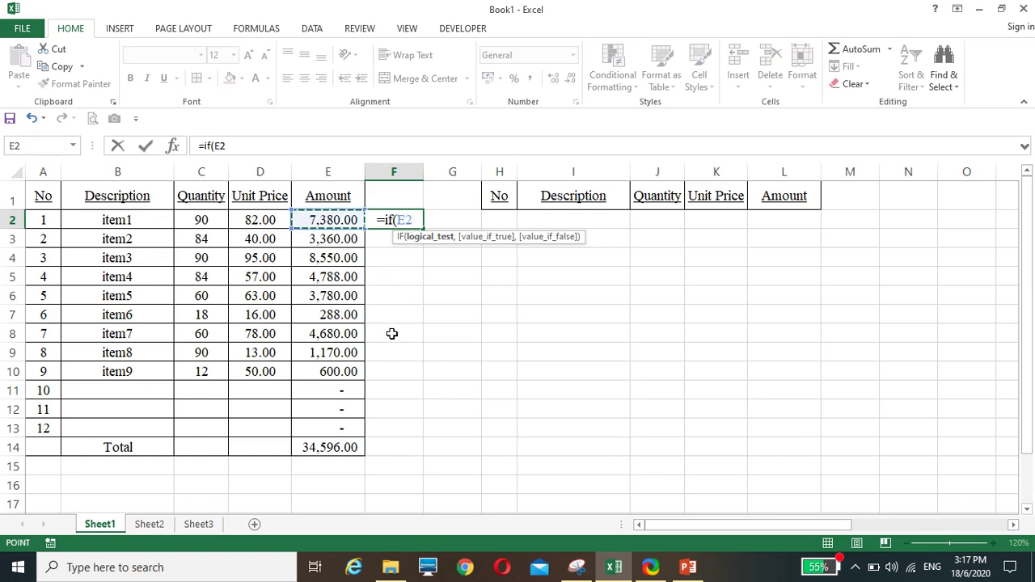
{"action": "type", "text": ">"}
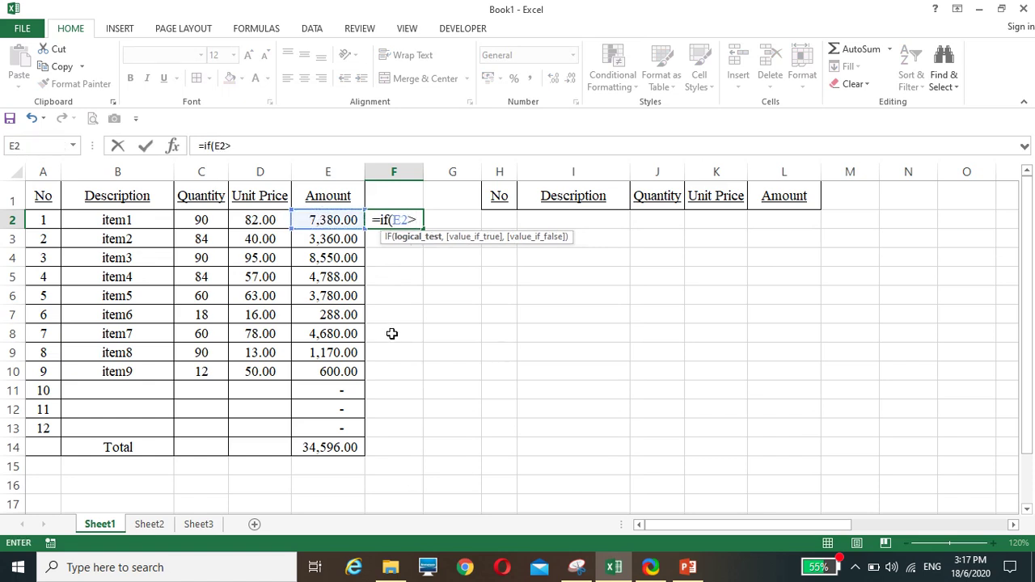
{"action": "type", "text": "0"}
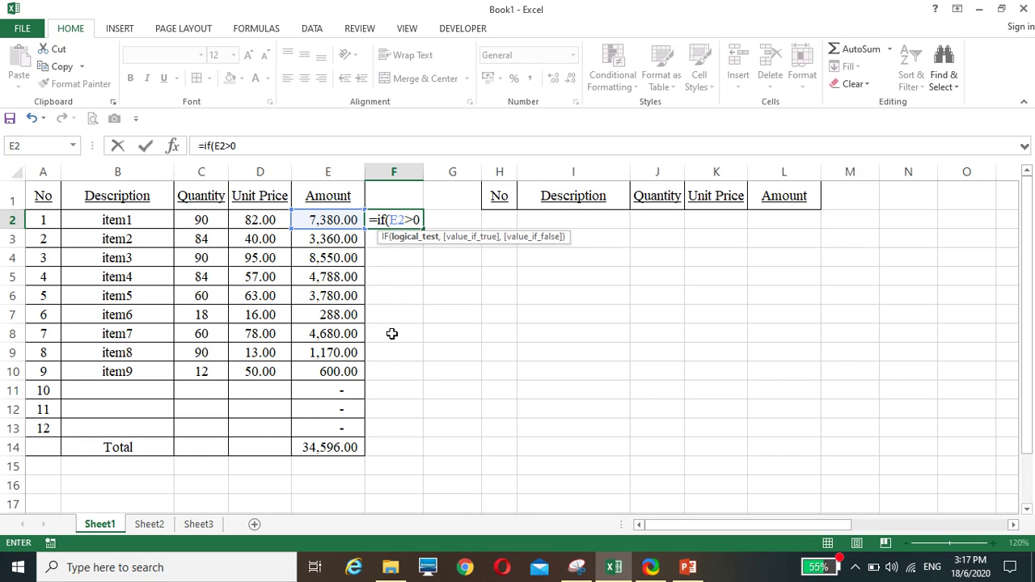
{"action": "type", "text": ","}
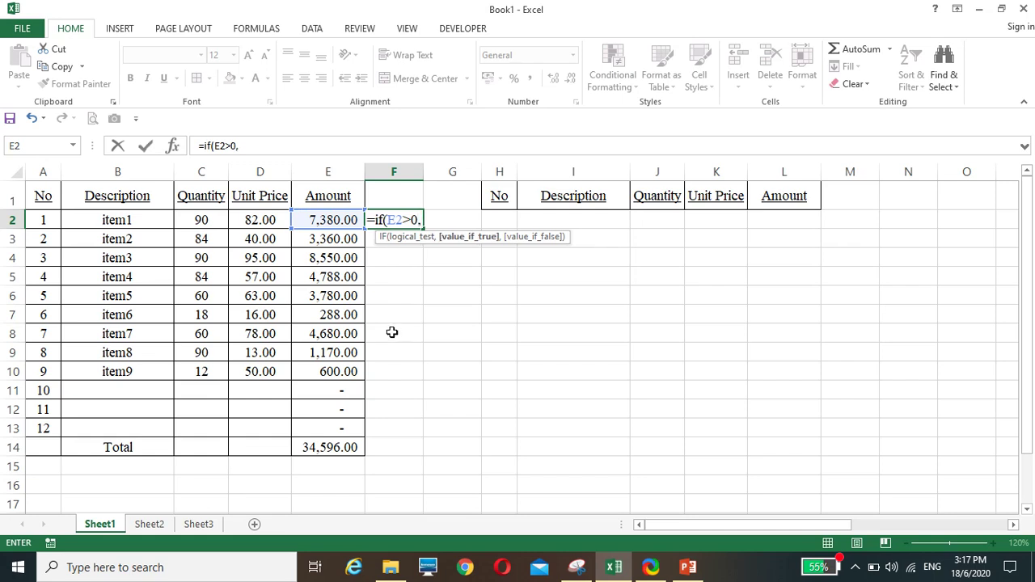
{"action": "type", "text": "row()"}
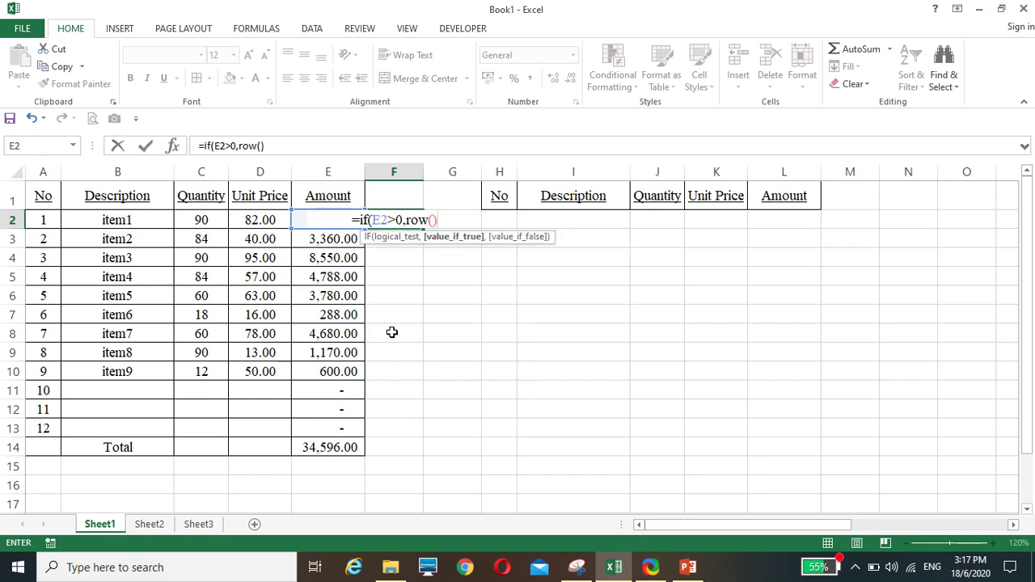
{"action": "type", "text": ","}
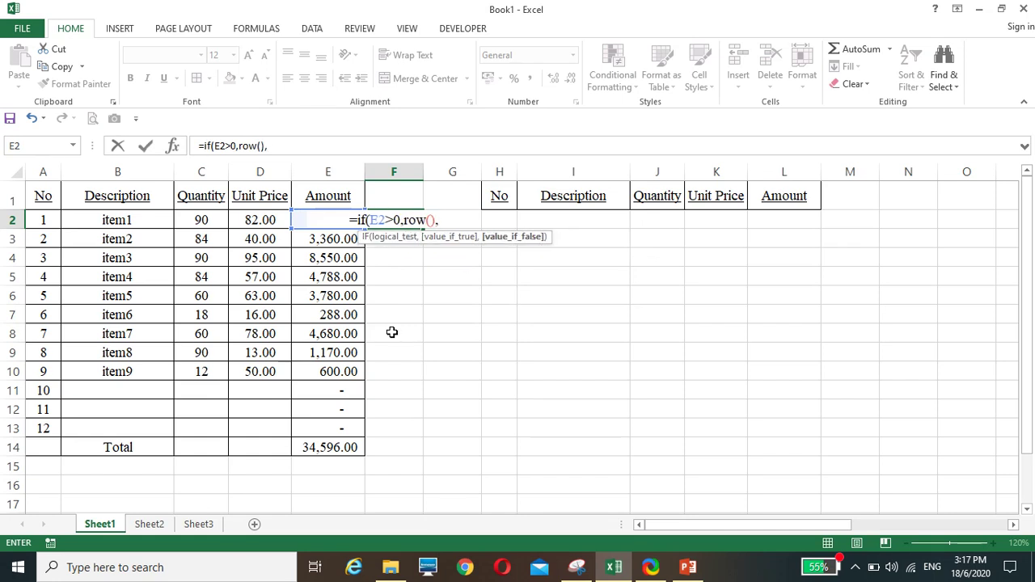
{"action": "type", "text": "\"\")"}
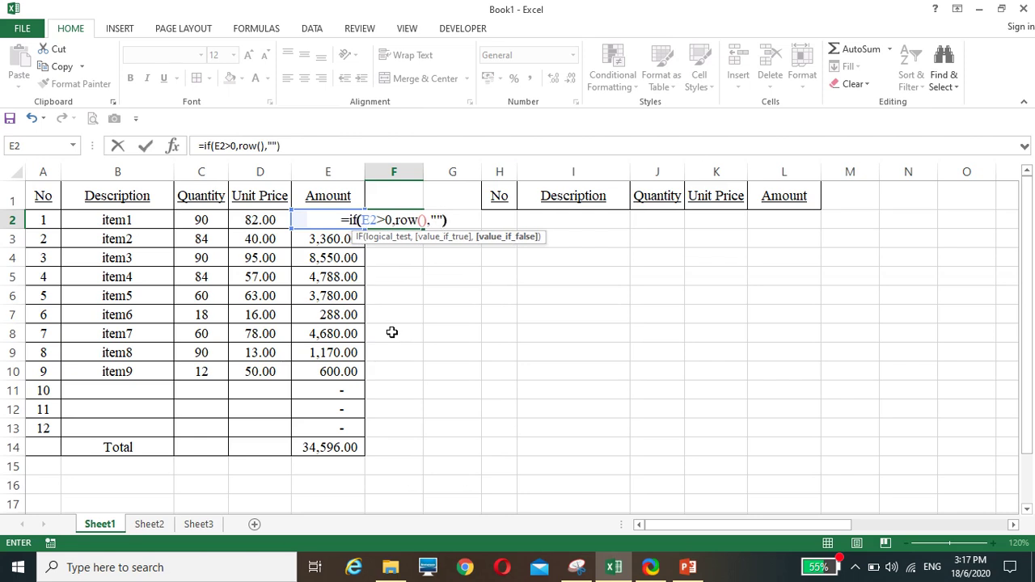
{"action": "key", "text": "Return"}
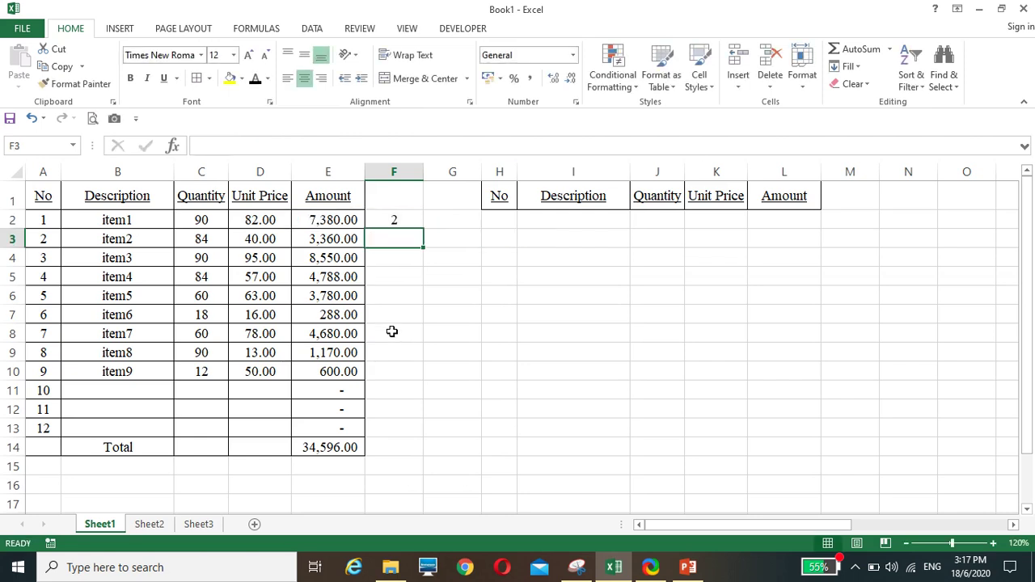
{"action": "left_click", "coordinate": [408, 222]}
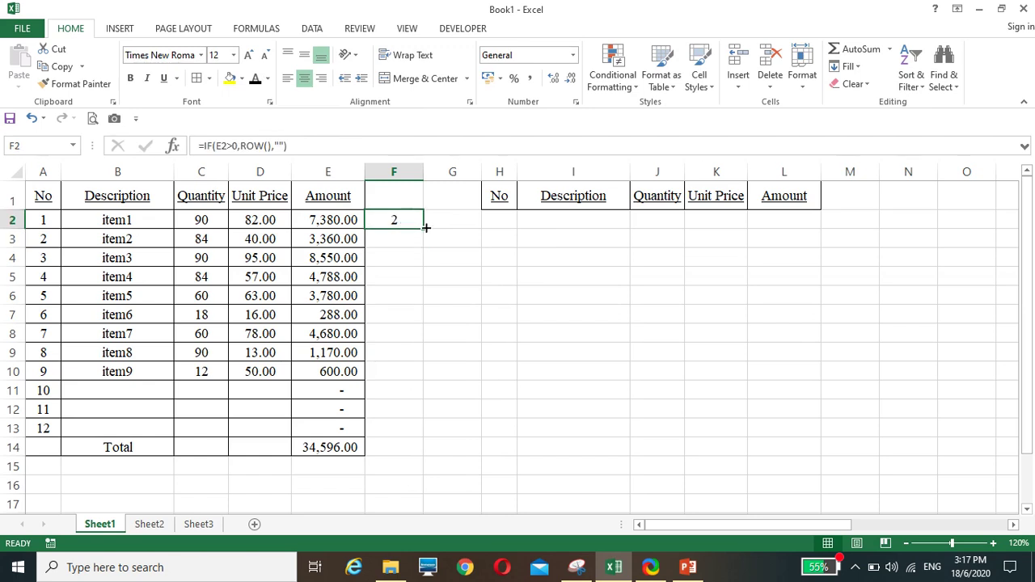
{"action": "left_click_drag", "start_coordinate": [423, 228], "coordinate": [402, 456]}
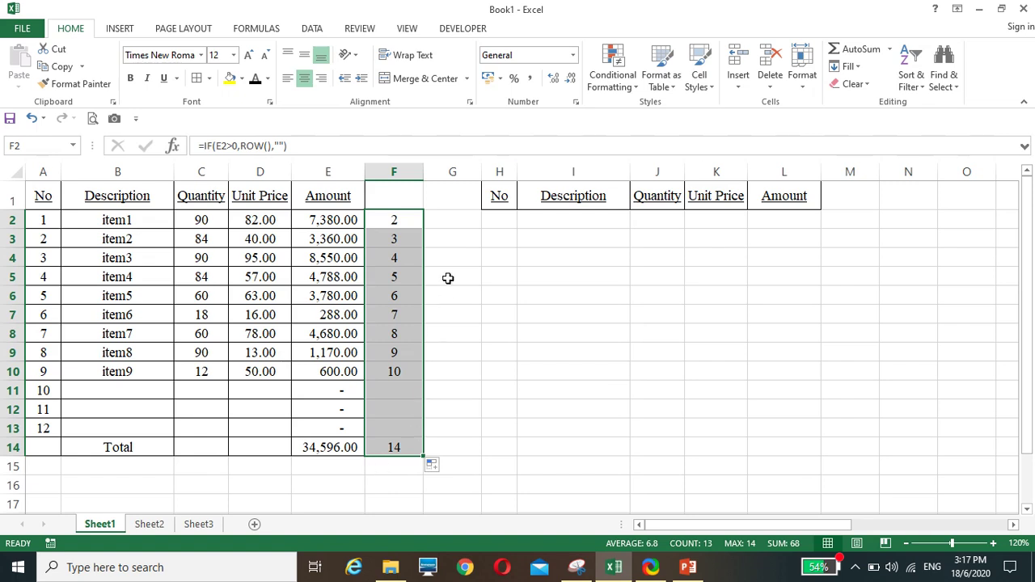
{"action": "left_click", "coordinate": [455, 222]}
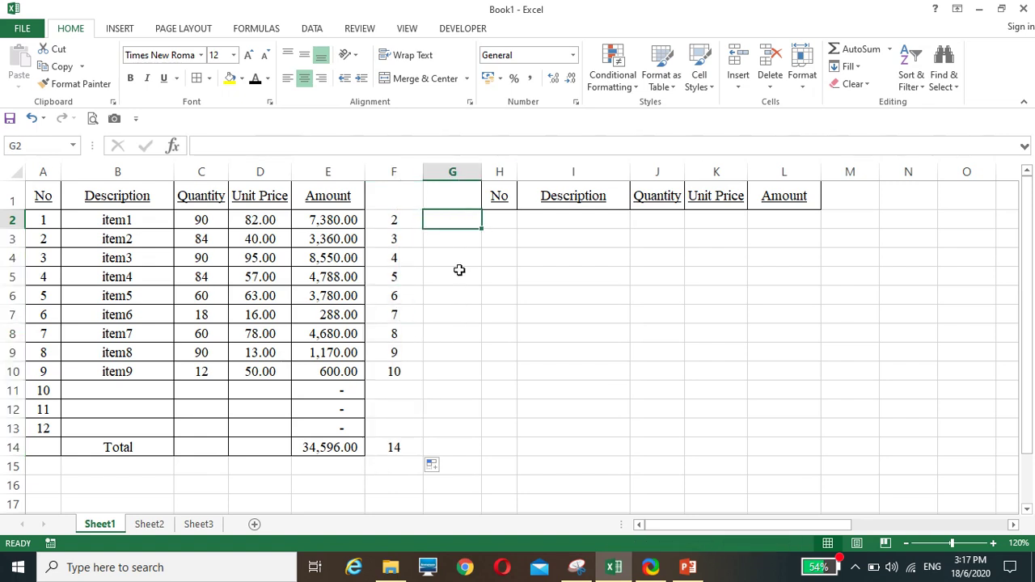
Enter =SMALL(F2:F14,ROW()-1) in G2, which returns 2
{"action": "type", "text": "="}
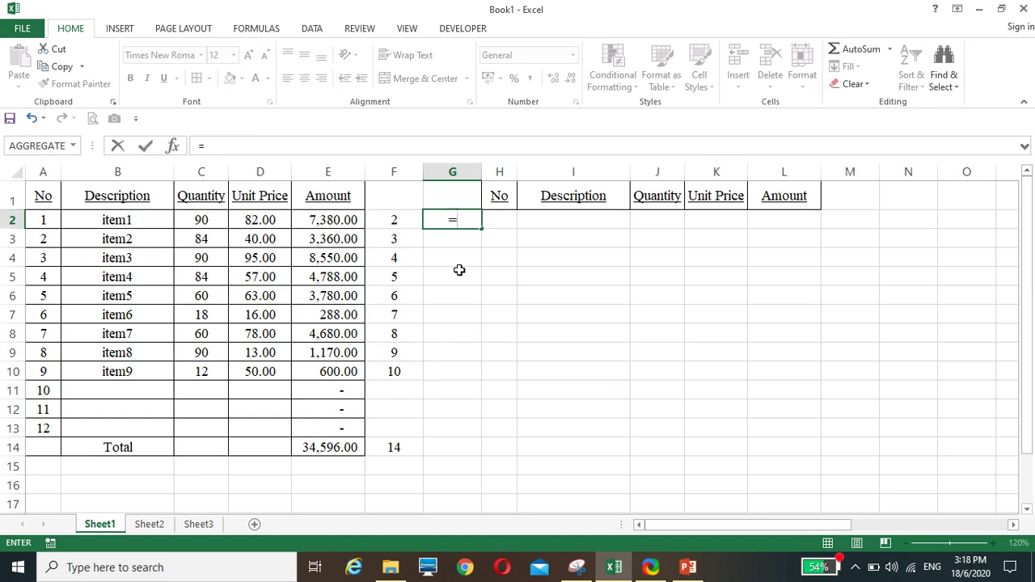
{"action": "type", "text": "small"}
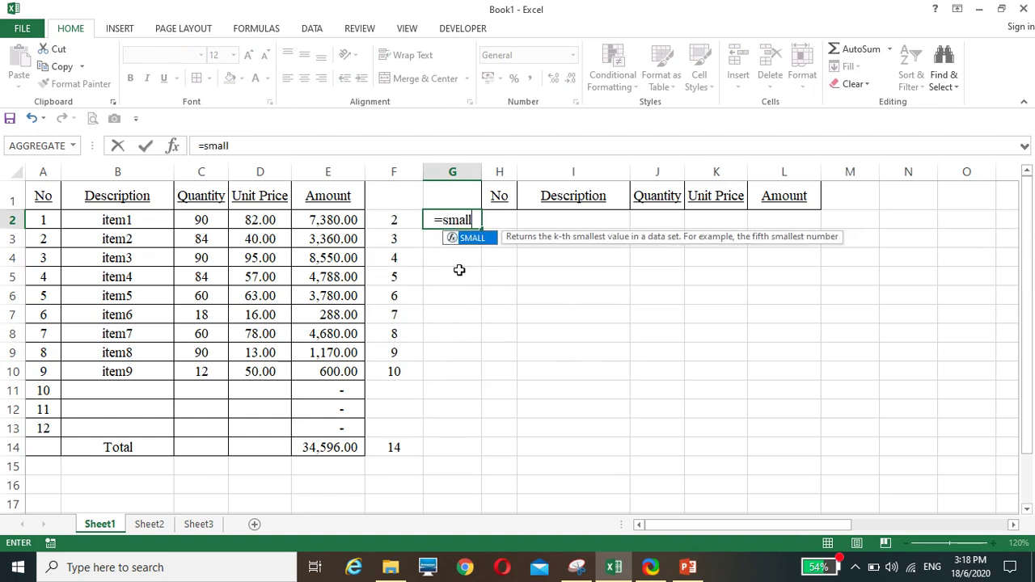
{"action": "type", "text": "("}
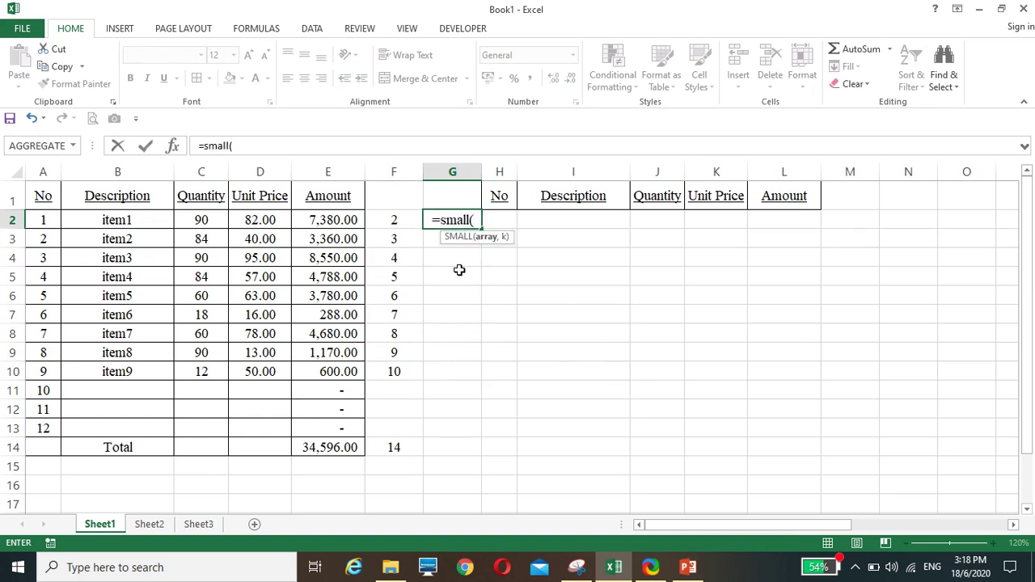
{"action": "left_click", "coordinate": [397, 219]}
{"action": "left_click_drag", "start_coordinate": [397, 251], "coordinate": [395, 444]}
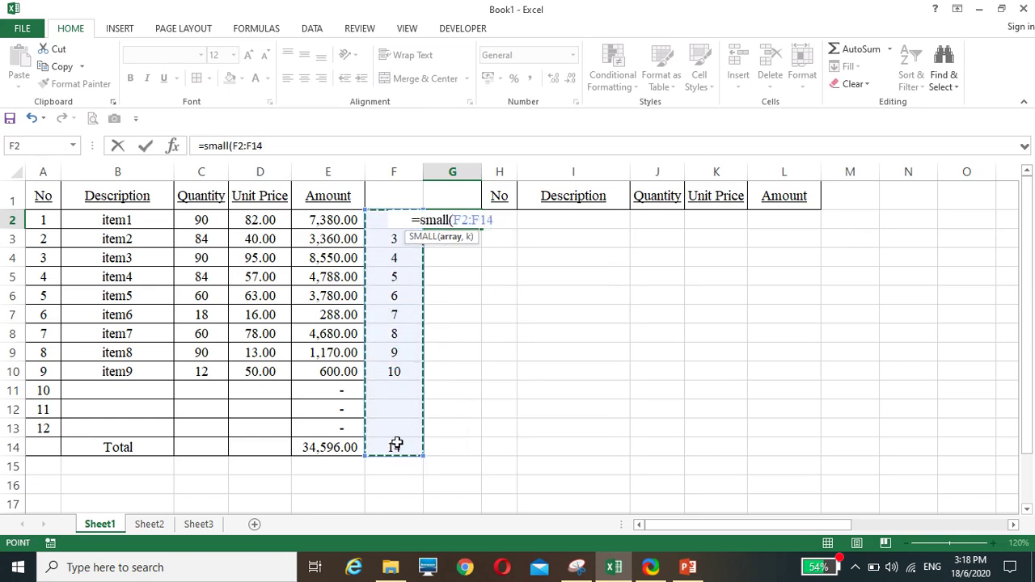
{"action": "type", "text": ","}
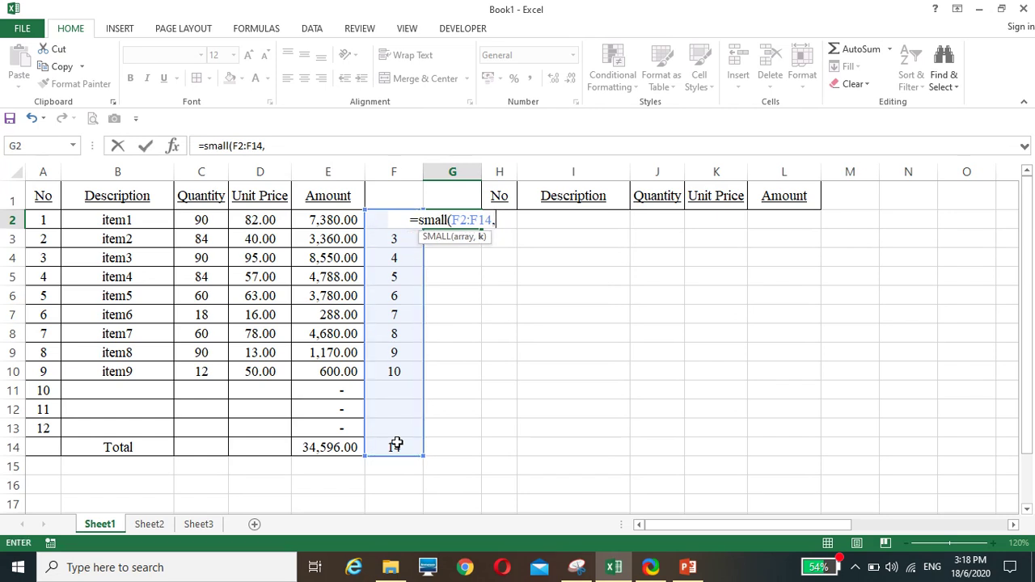
{"action": "type", "text": "r"}
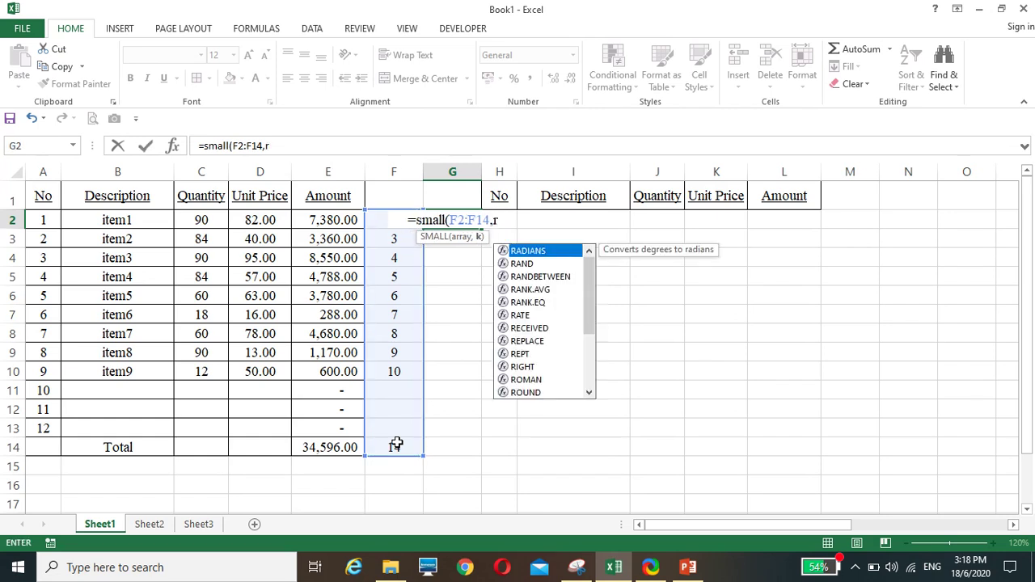
{"action": "type", "text": "ow()"}
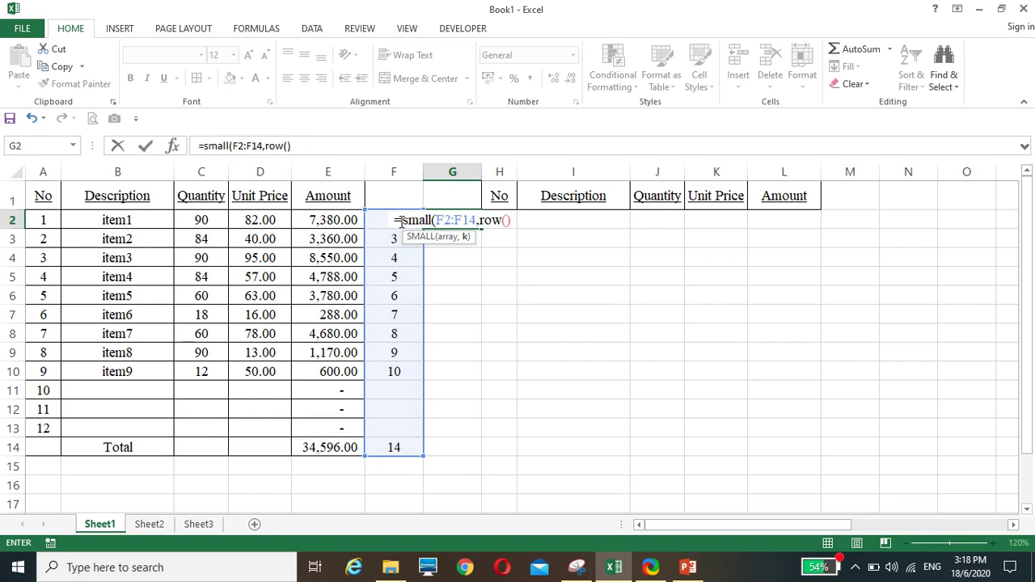
{"action": "type", "text": "-1"}
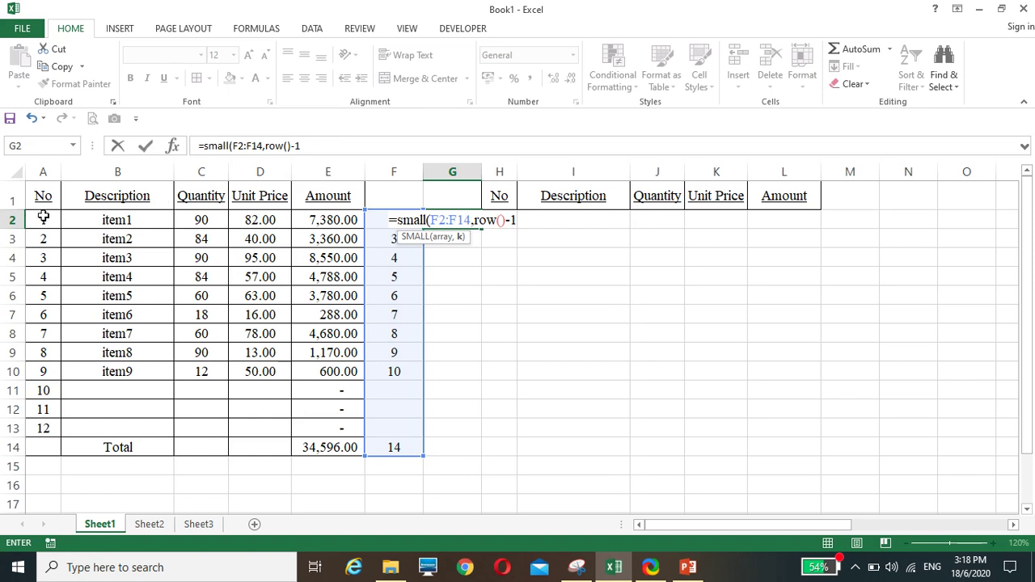
{"action": "type", "text": ")"}
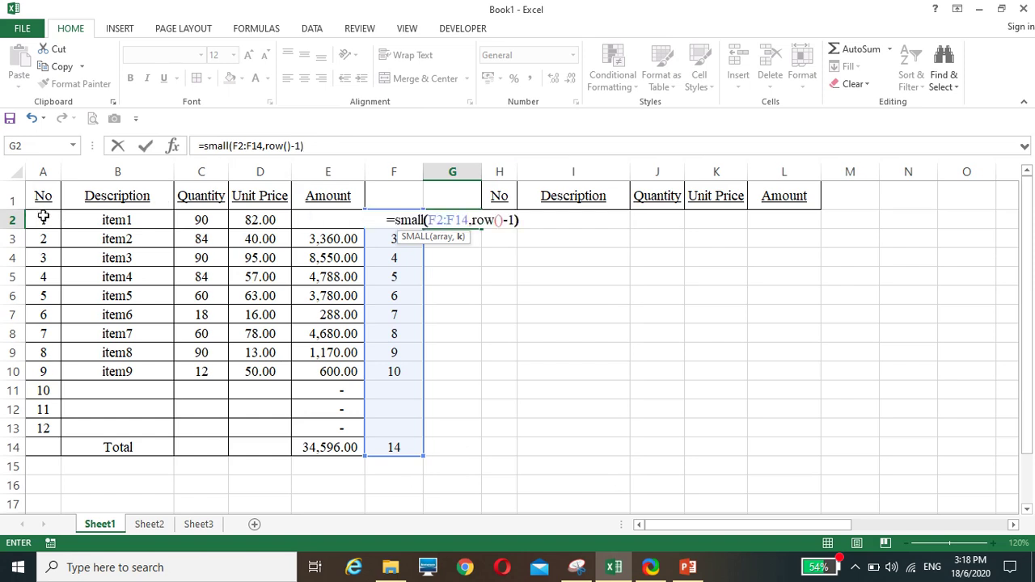
{"action": "key", "text": "Return"}
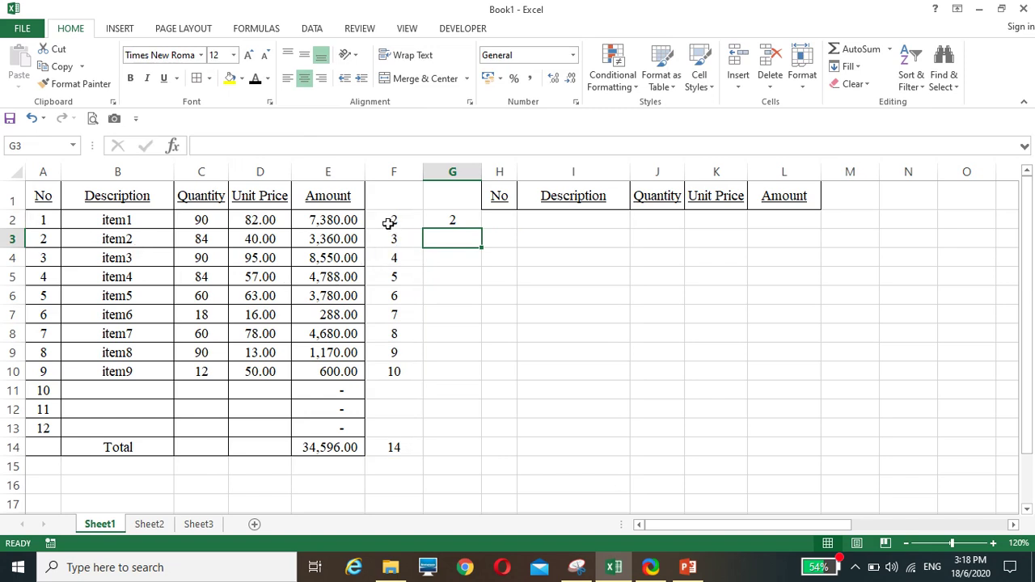
Change G2's range to absolute $F$2:$F$14 and fill the formula down to G14
{"action": "left_click", "coordinate": [448, 219]}
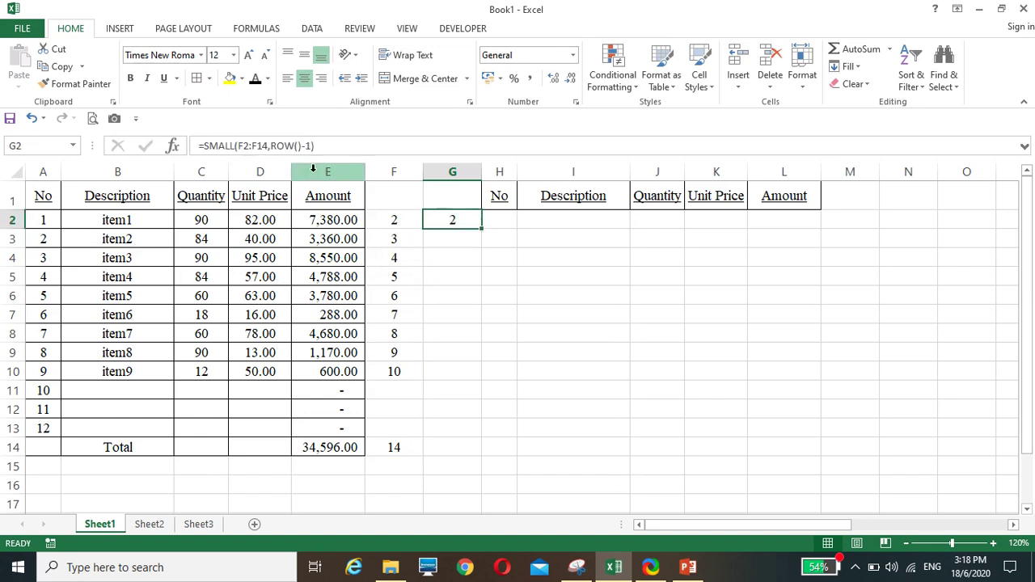
{"action": "left_click", "coordinate": [246, 145]}
{"action": "key", "text": "F4"}
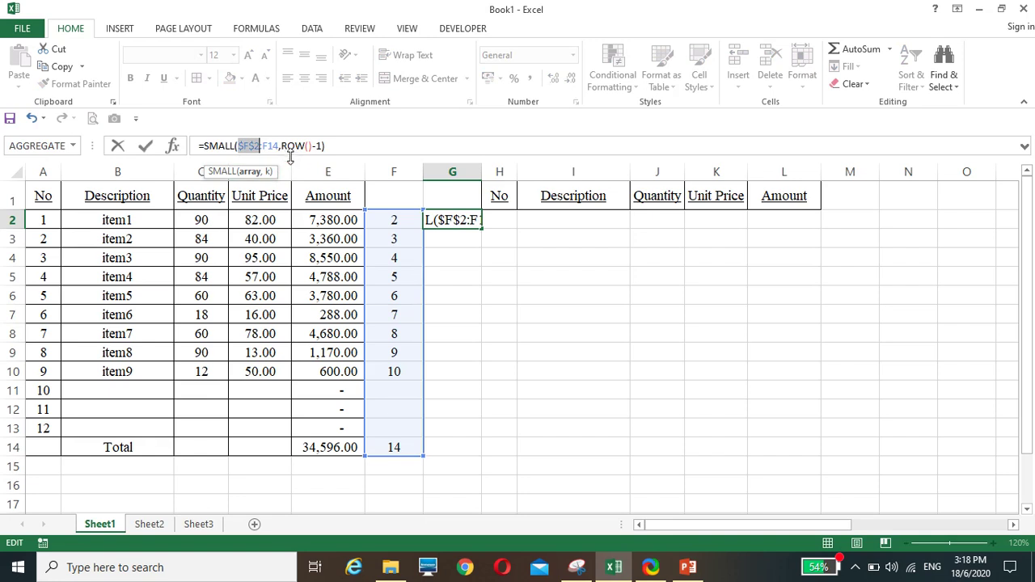
{"action": "left_click", "coordinate": [267, 146]}
{"action": "key", "text": "F4"}
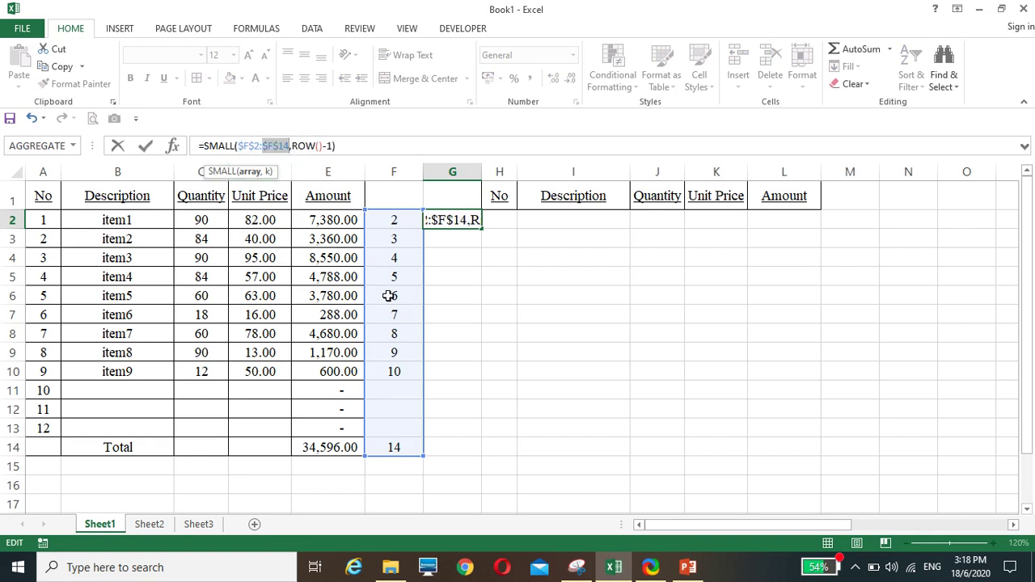
{"action": "key", "text": "ctrl+Return"}
{"action": "left_click", "coordinate": [459, 233]}
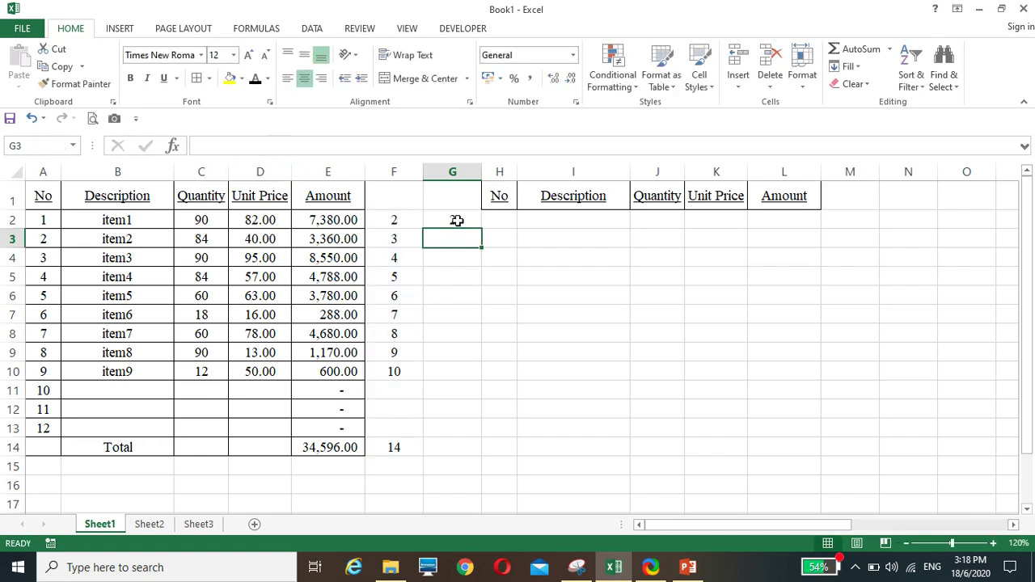
{"action": "left_click", "coordinate": [457, 221]}
{"action": "left_click_drag", "start_coordinate": [480, 230], "coordinate": [451, 457]}
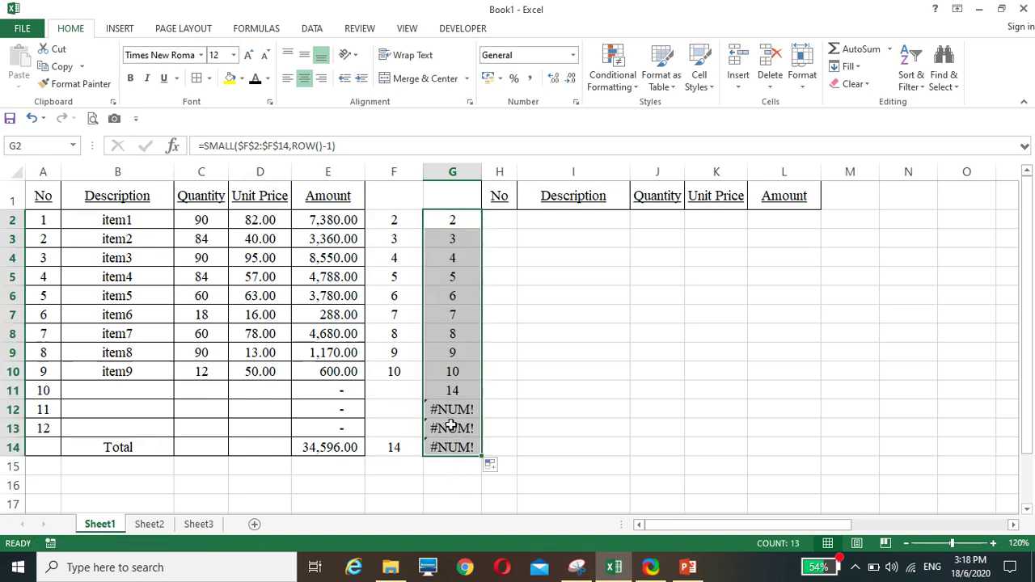
Wrap G2's formula in IFERROR(...,"") and fill it to G14, blanking the #NUM! cells
{"action": "left_click", "coordinate": [443, 216]}
{"action": "left_click", "coordinate": [206, 147]}
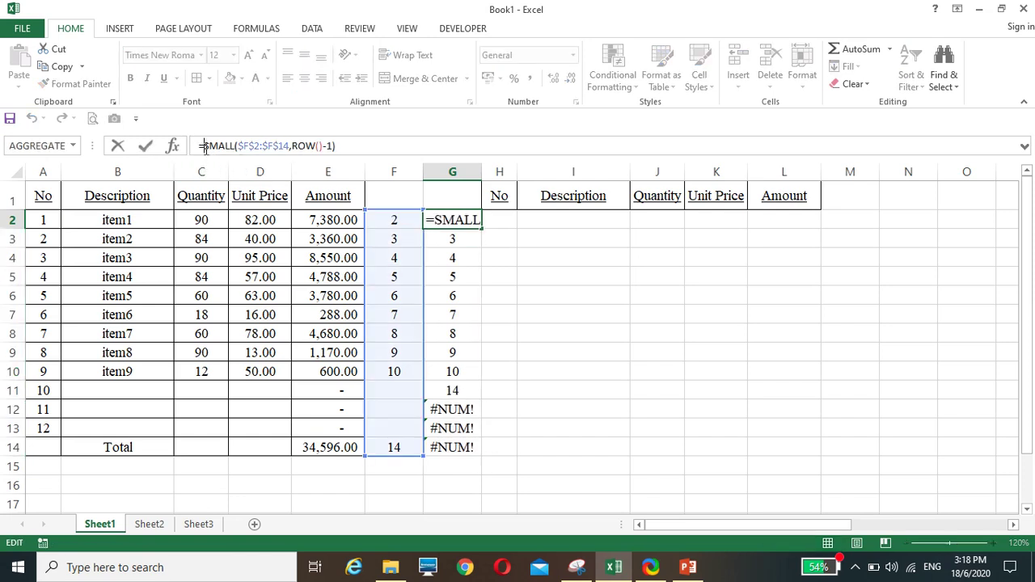
{"action": "type", "text": "iferror("}
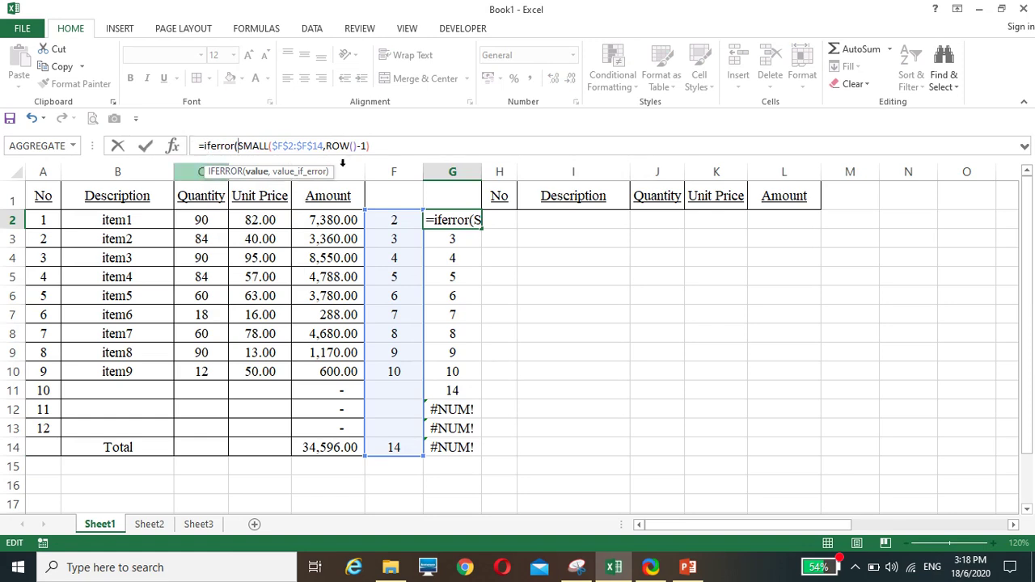
{"action": "left_click", "coordinate": [377, 148]}
{"action": "type", "text": ","}
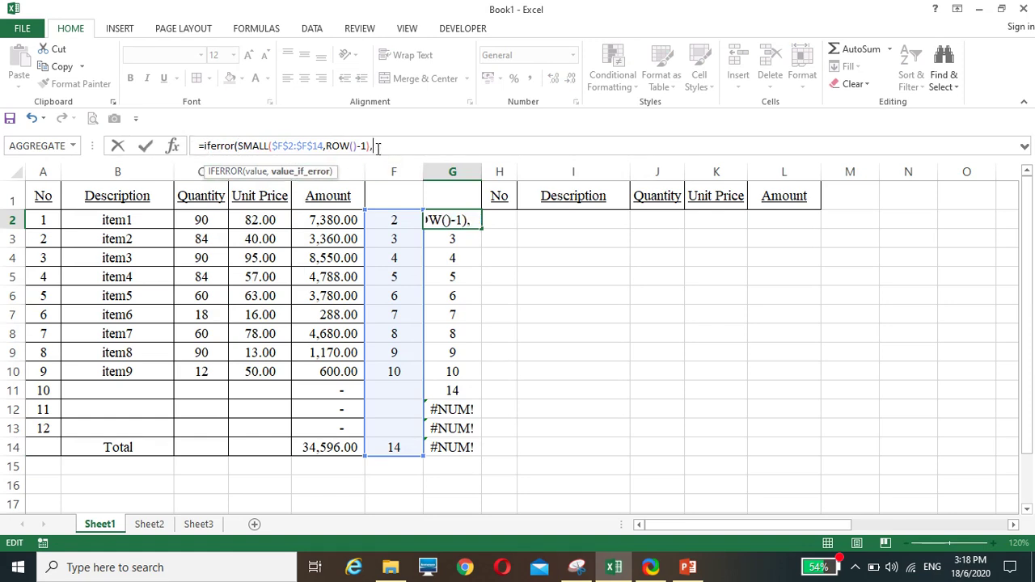
{"action": "type", "text": "\"\")"}
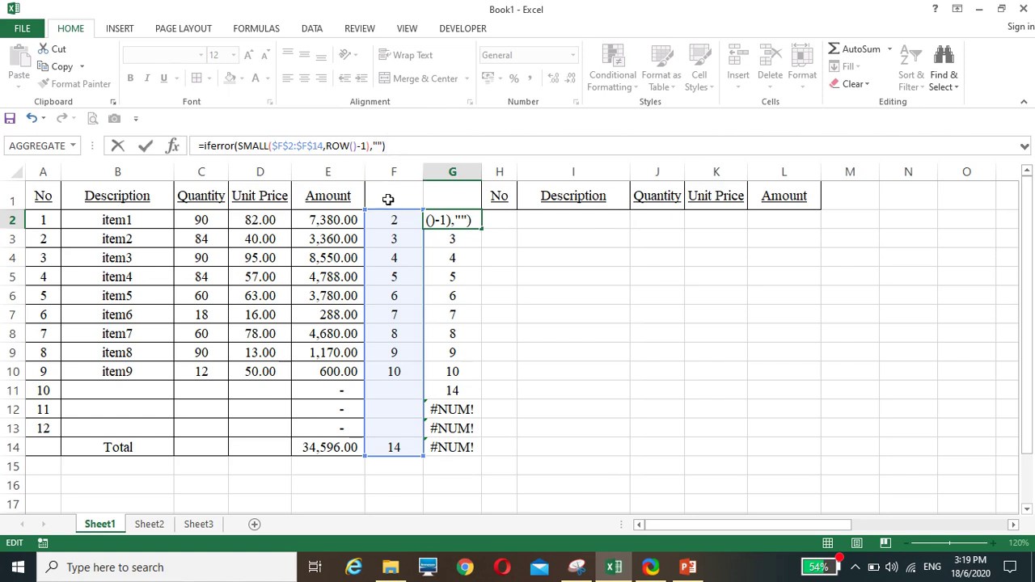
{"action": "key", "text": "Return"}
{"action": "left_click", "coordinate": [465, 224]}
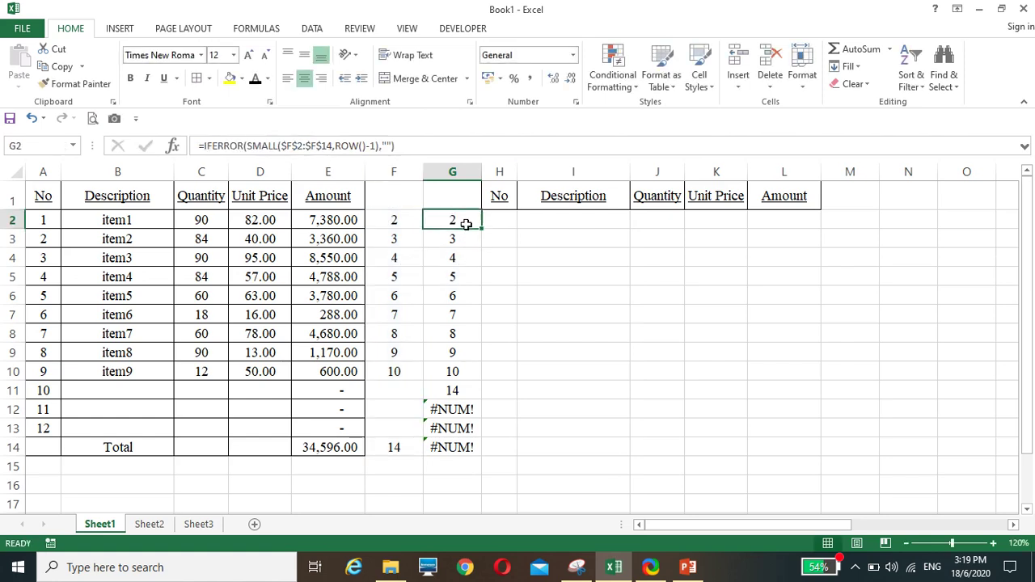
{"action": "left_click_drag", "start_coordinate": [483, 232], "coordinate": [481, 452]}
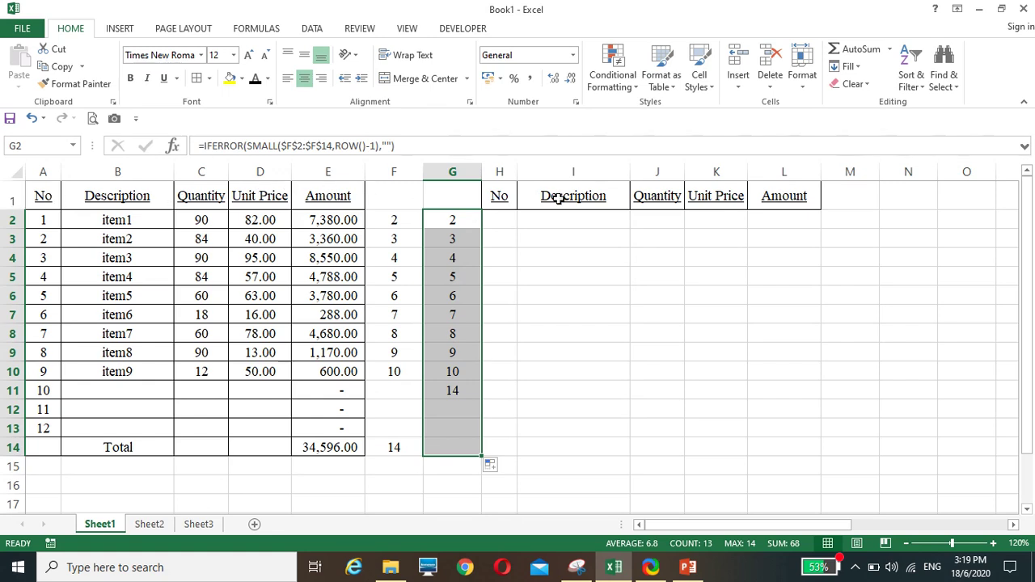
Enter =HLOOKUP(H1,A1:E14,G2,0) in H2, which returns 1 under the No header
{"action": "left_click", "coordinate": [502, 220]}
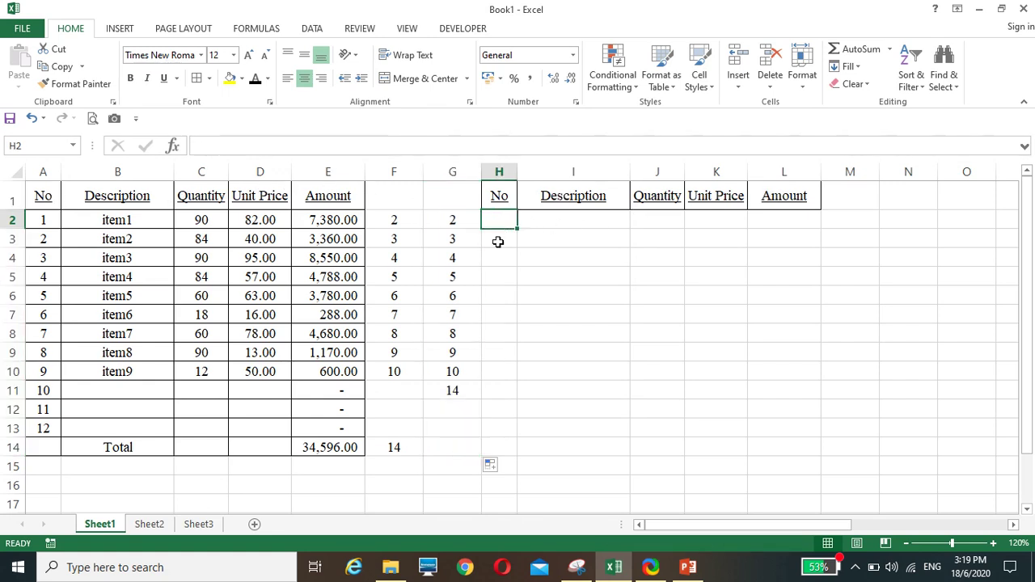
{"action": "type", "text": "=hl"}
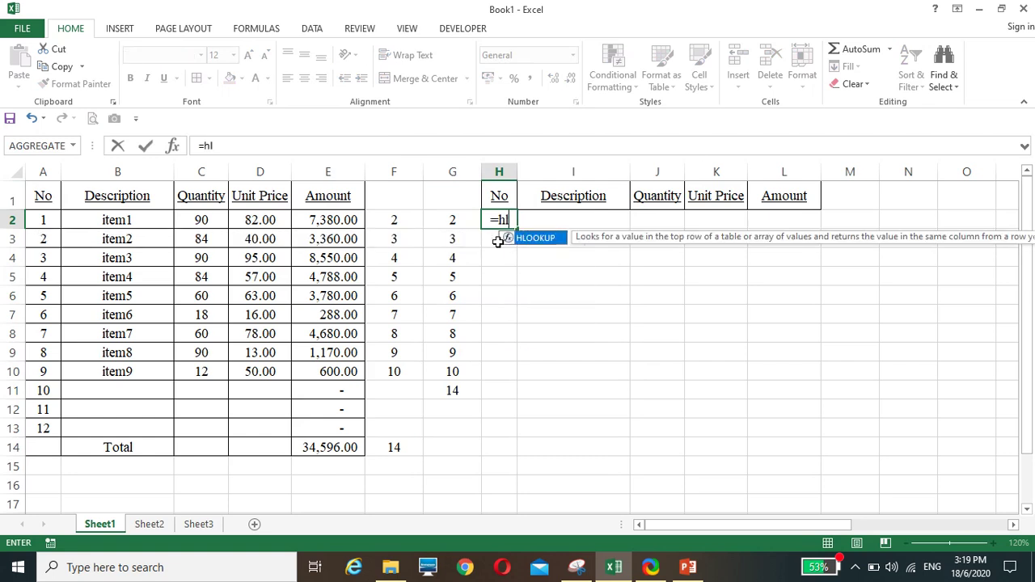
{"action": "type", "text": "ookup("}
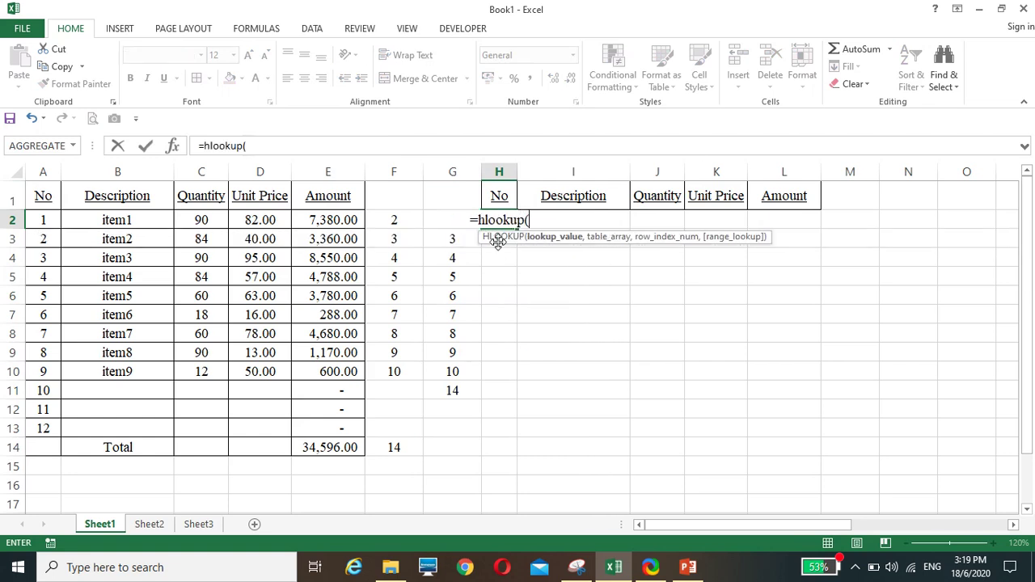
{"action": "left_click", "coordinate": [503, 191]}
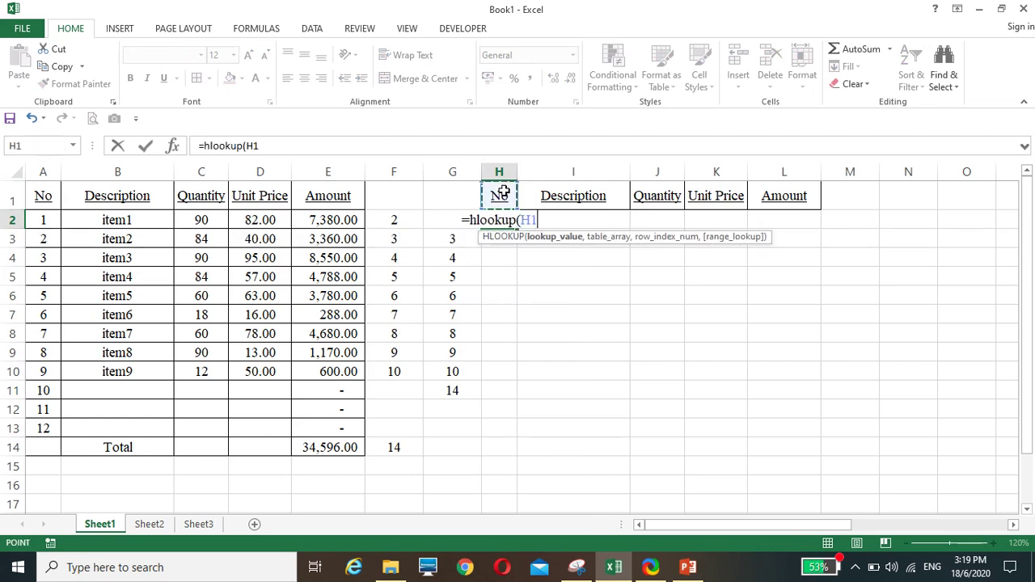
{"action": "type", "text": ","}
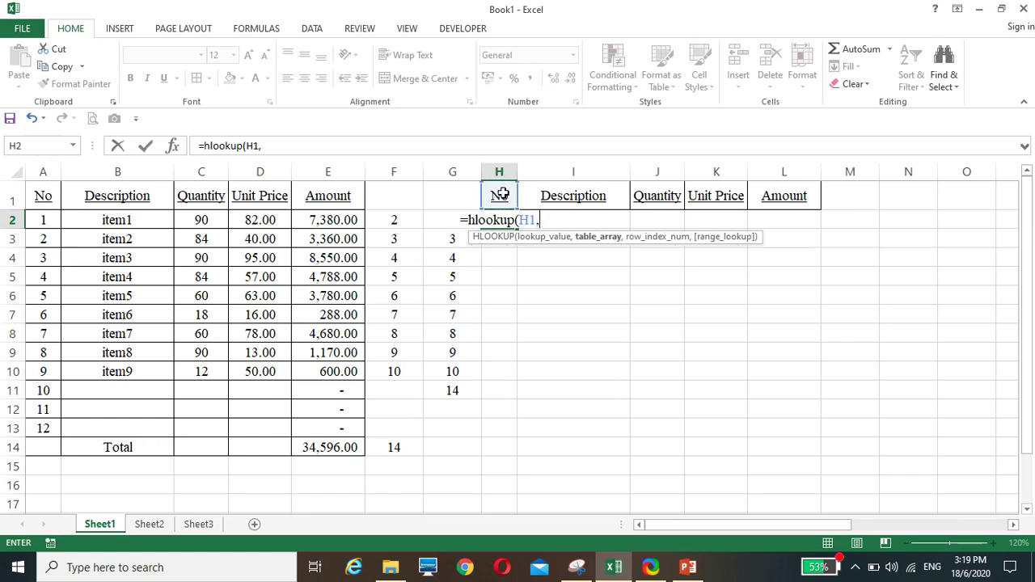
{"action": "left_click_drag", "start_coordinate": [43, 194], "coordinate": [327, 447]}
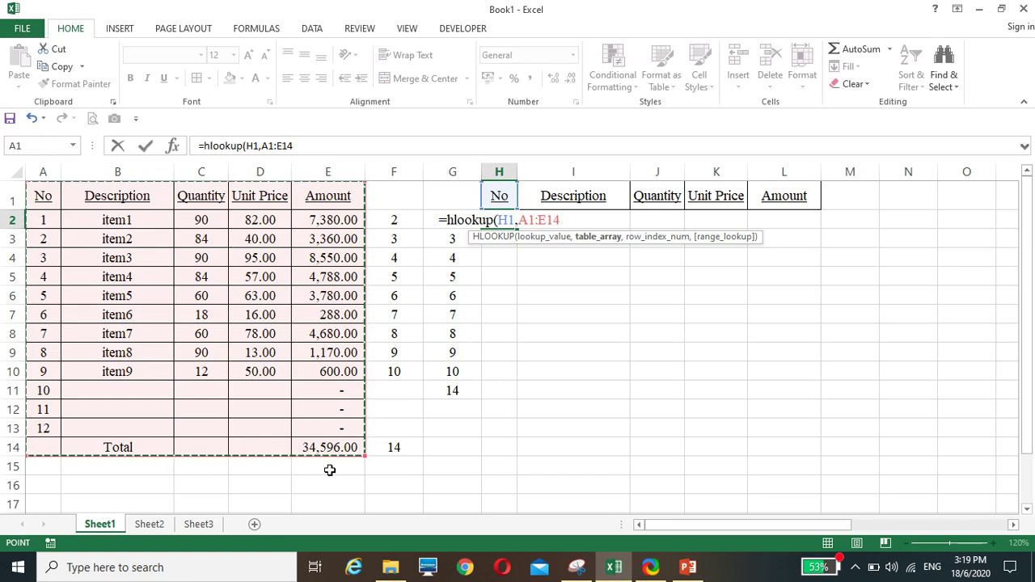
{"action": "type", "text": ","}
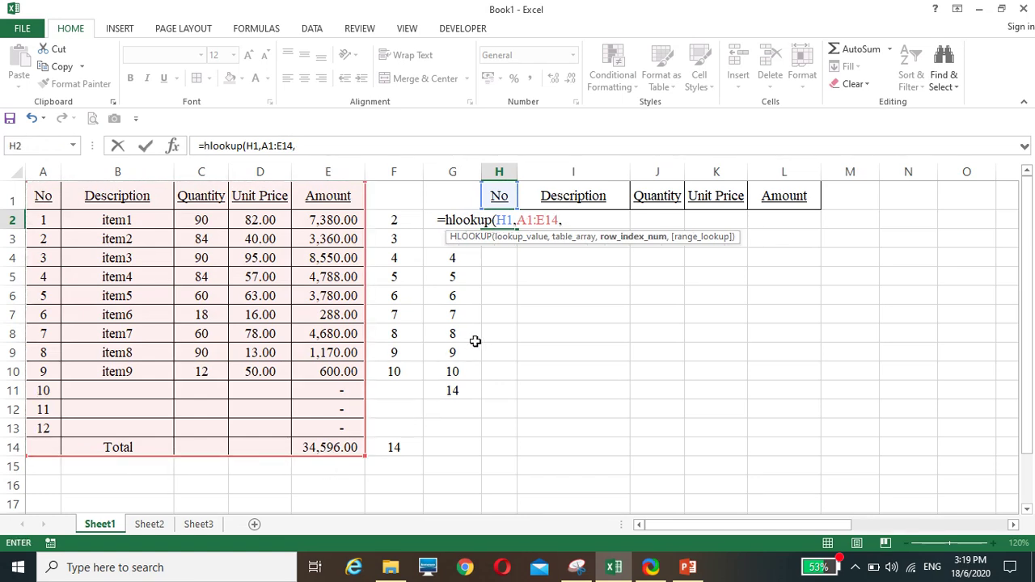
{"action": "key", "text": "Left"}
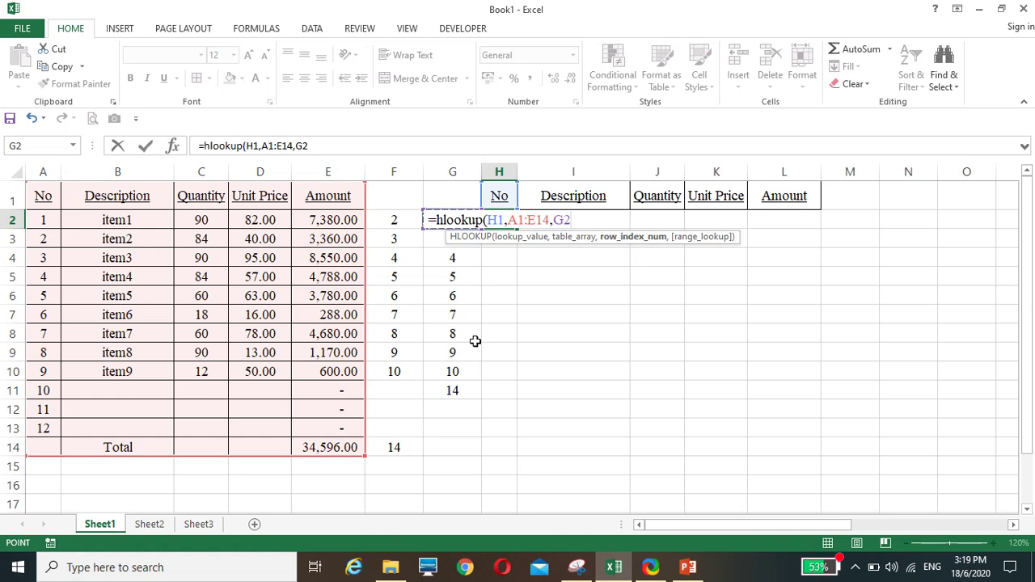
{"action": "type", "text": ",0)"}
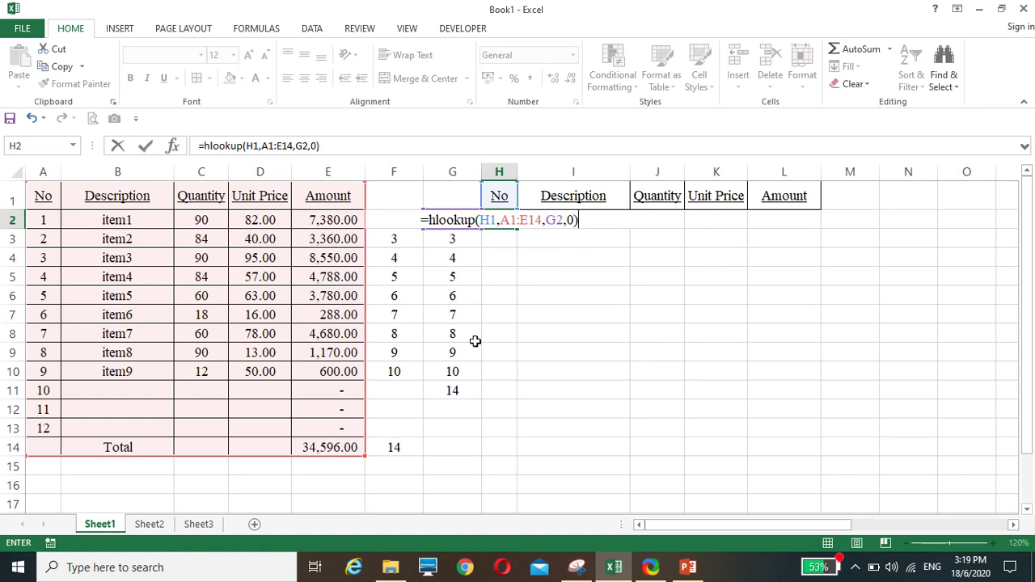
{"action": "key", "text": "Return"}
{"action": "left_click", "coordinate": [501, 220]}
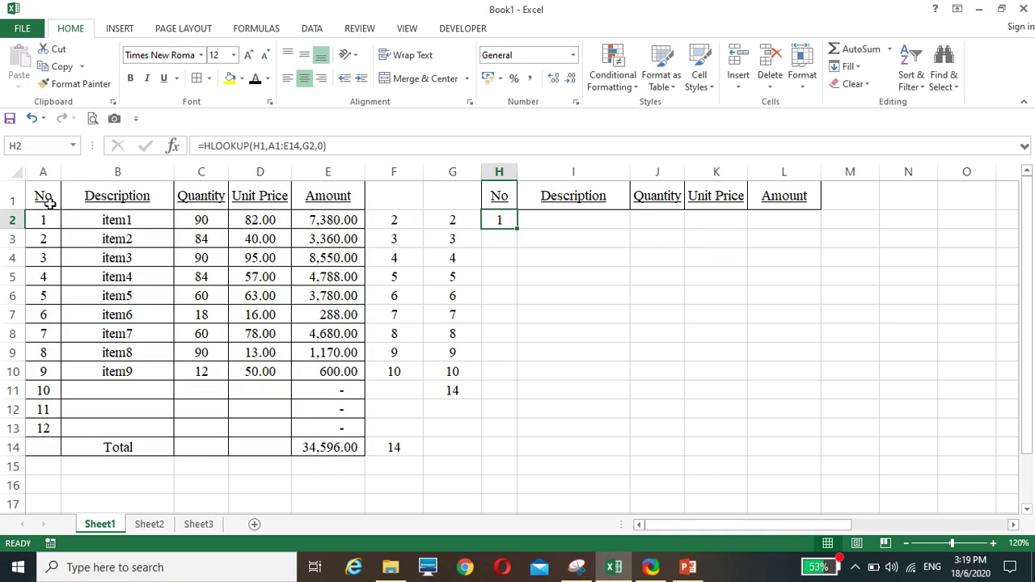
Anchor H2's lookup references as H$1, $A$1:$E$14 and $G2
{"action": "left_click", "coordinate": [261, 146]}
{"action": "key", "text": "F4"}
{"action": "key", "text": "F4"}
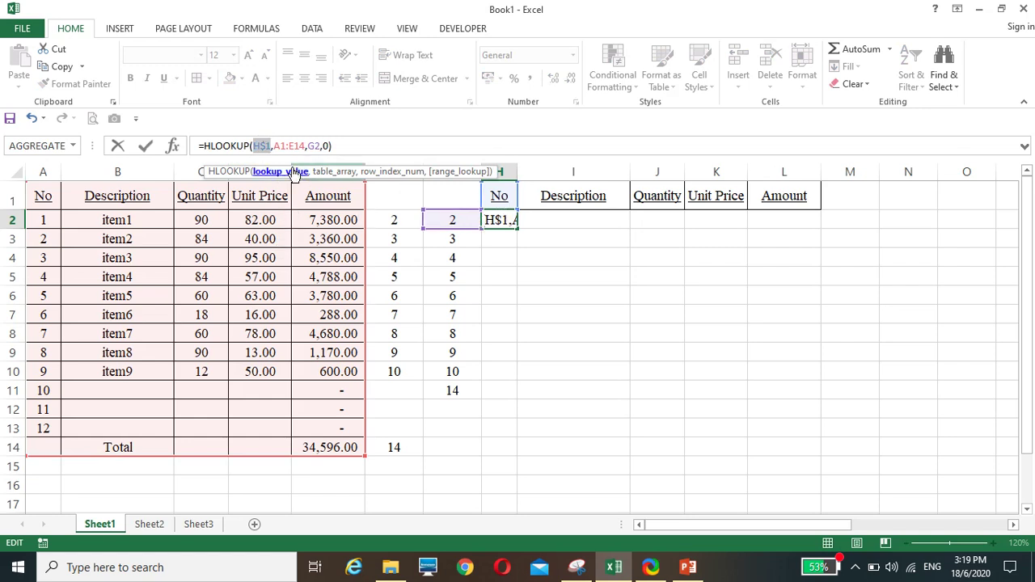
{"action": "left_click", "coordinate": [280, 146]}
{"action": "key", "text": "F4"}
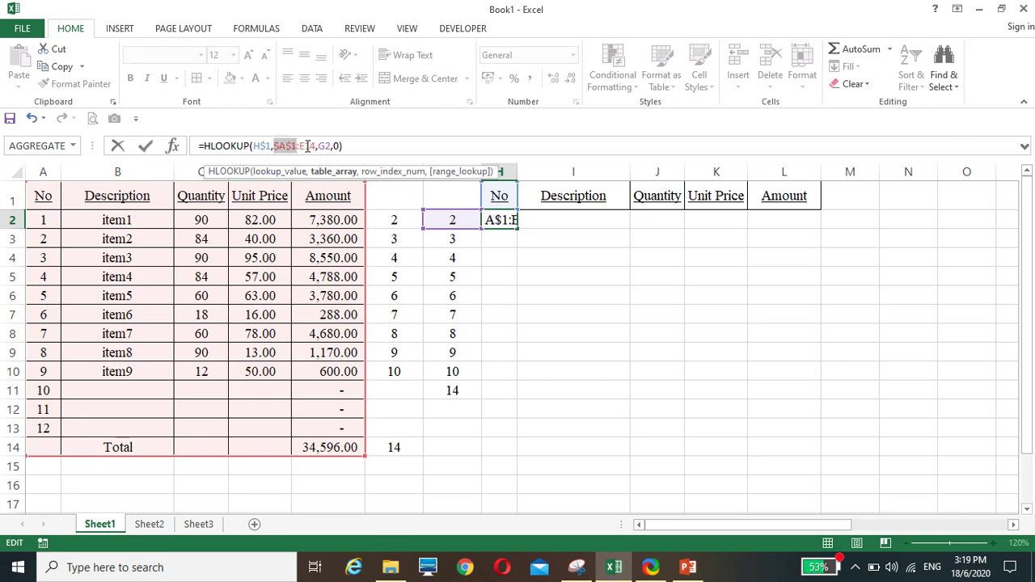
{"action": "left_click", "coordinate": [302, 146]}
{"action": "key", "text": "F4"}
{"action": "key", "text": "Right"}
{"action": "key", "text": "Right"}
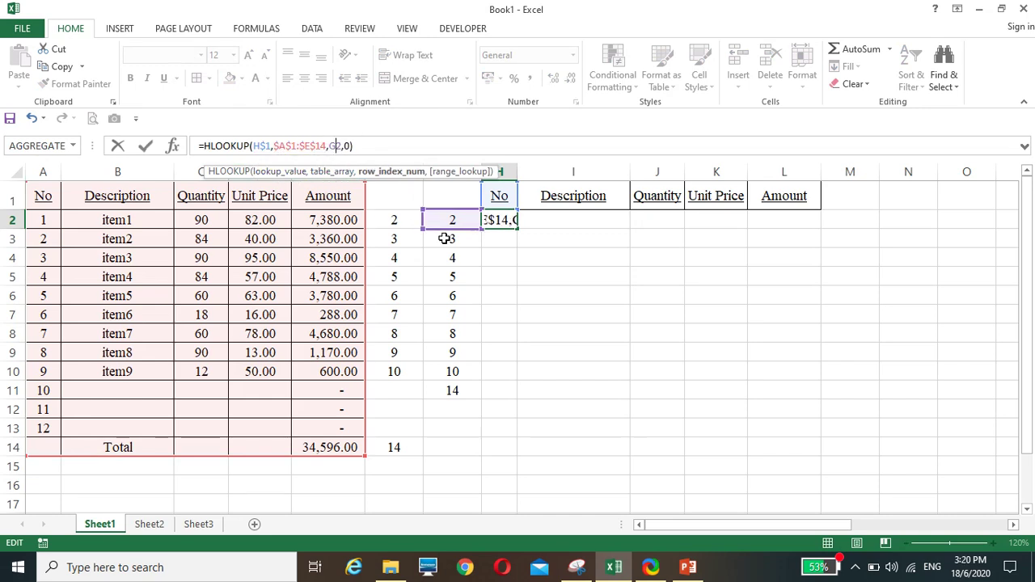
{"action": "key", "text": "F4"}
{"action": "key", "text": "F4"}
{"action": "key", "text": "F4"}
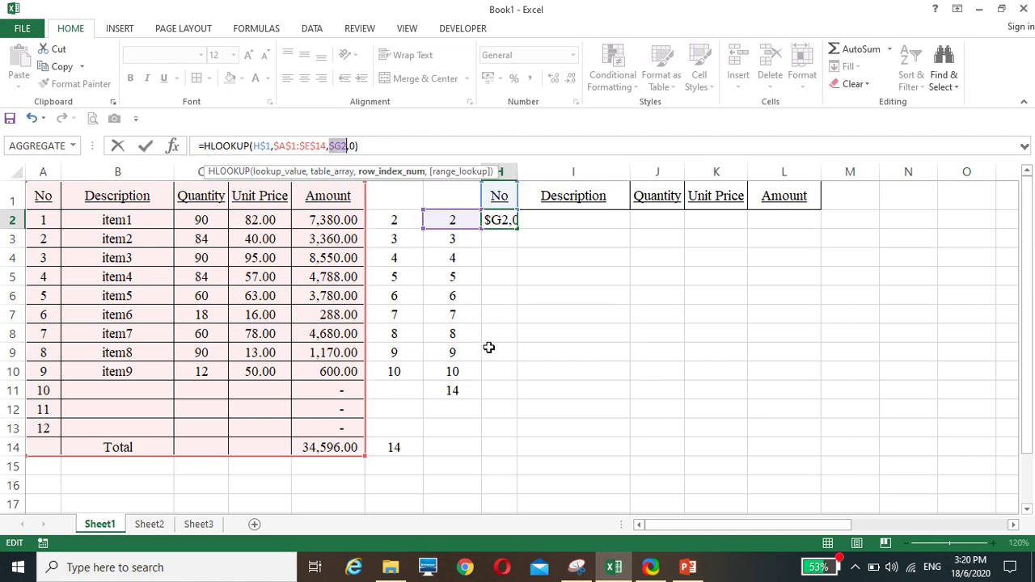
{"action": "key", "text": "Return"}
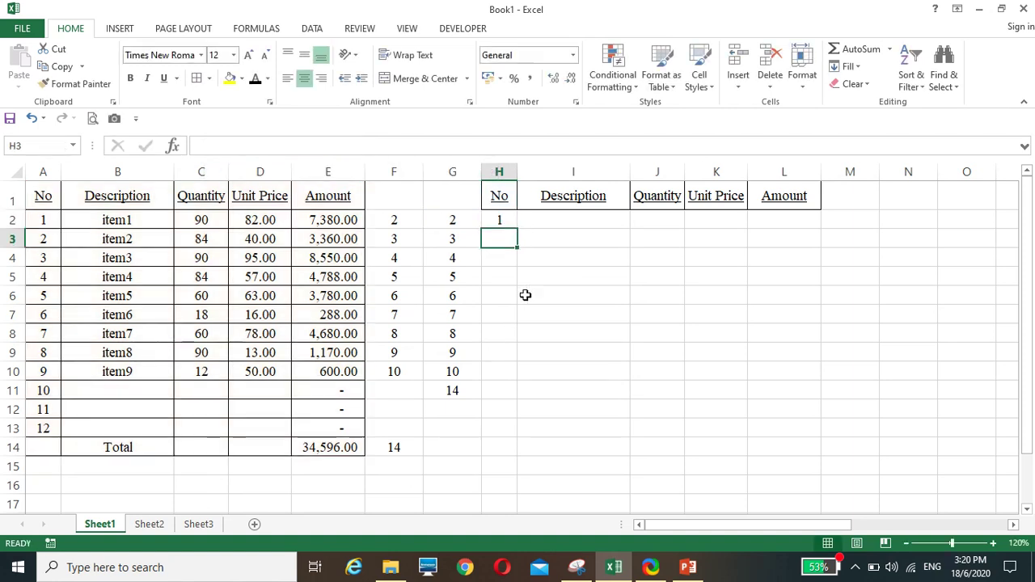
Fill the H2 lookup down to H14, listing No values 1–9
{"action": "left_click", "coordinate": [501, 223]}
{"action": "left_click_drag", "start_coordinate": [517, 228], "coordinate": [510, 452]}
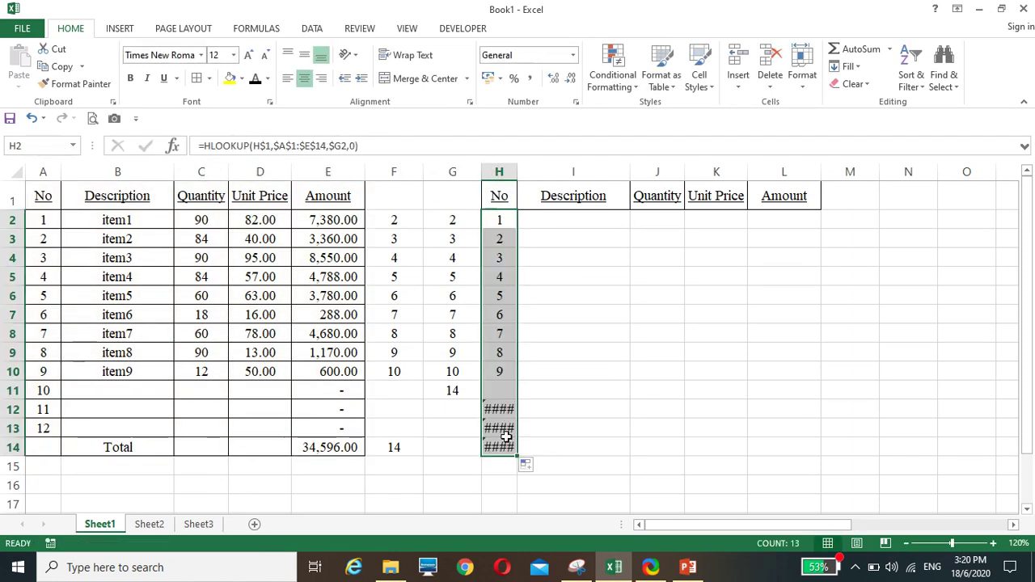
{"action": "left_click", "coordinate": [495, 218]}
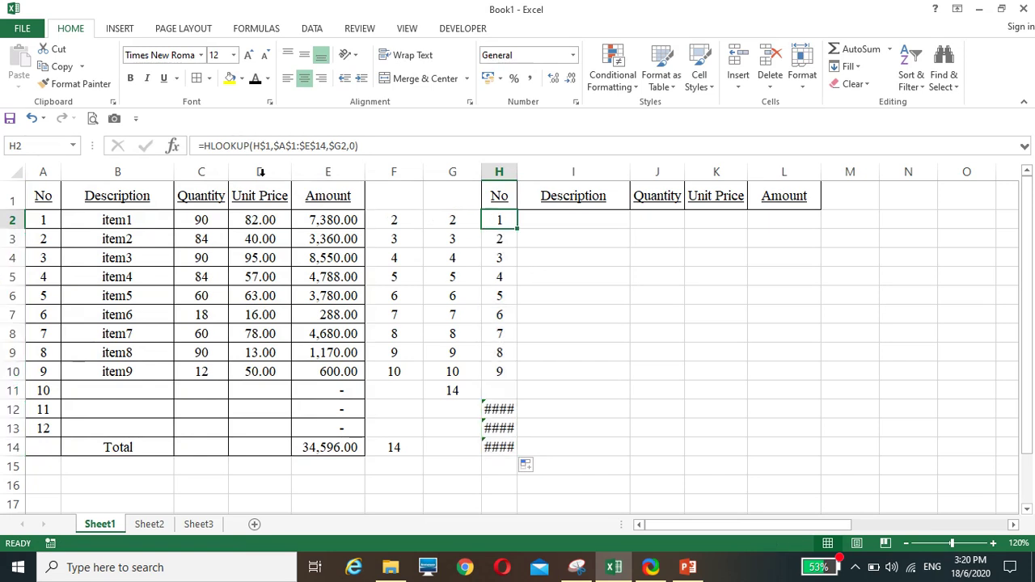
Wrap H2's lookup in IFERROR(...,"") so errors show as blanks
{"action": "left_click", "coordinate": [204, 145]}
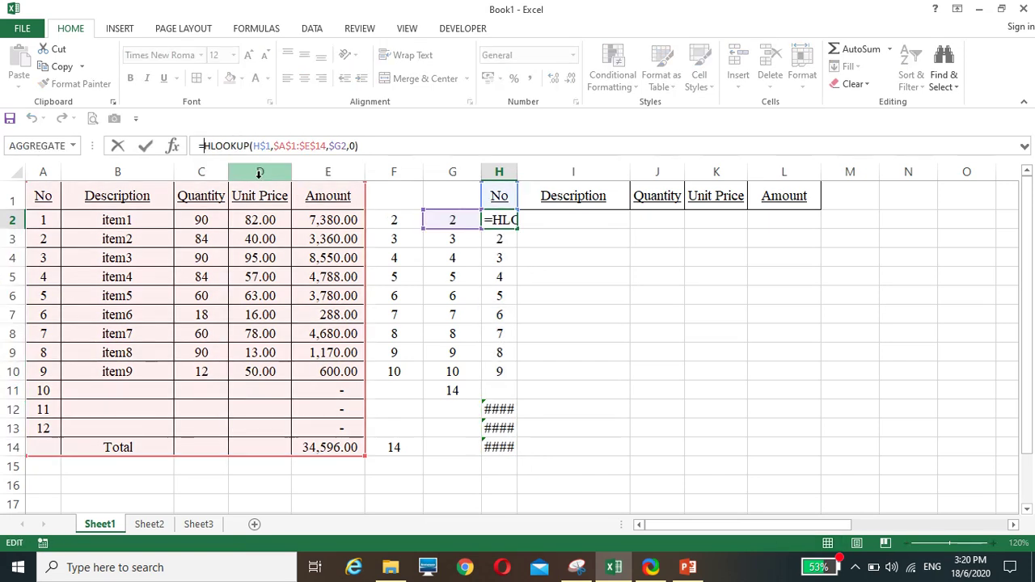
{"action": "type", "text": "iferror"}
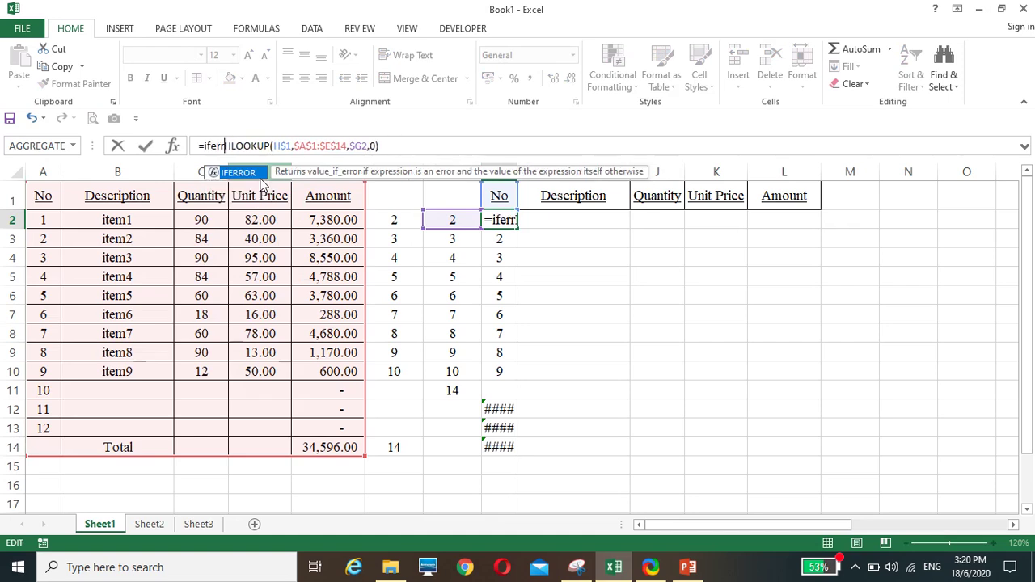
{"action": "type", "text": "("}
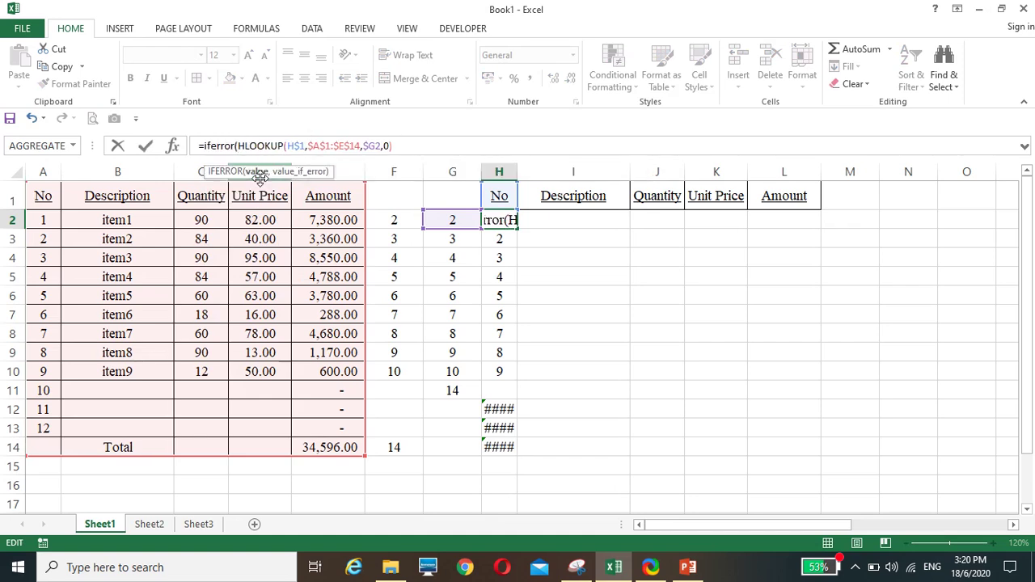
{"action": "type", "text": ","}
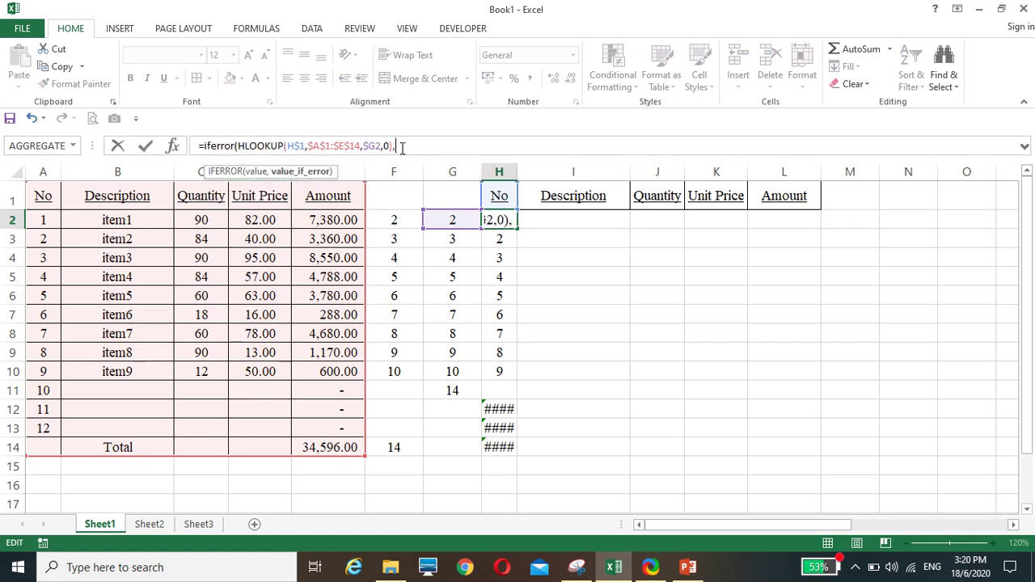
{"action": "type", "text": "\"\")"}
{"action": "key", "text": "Return"}
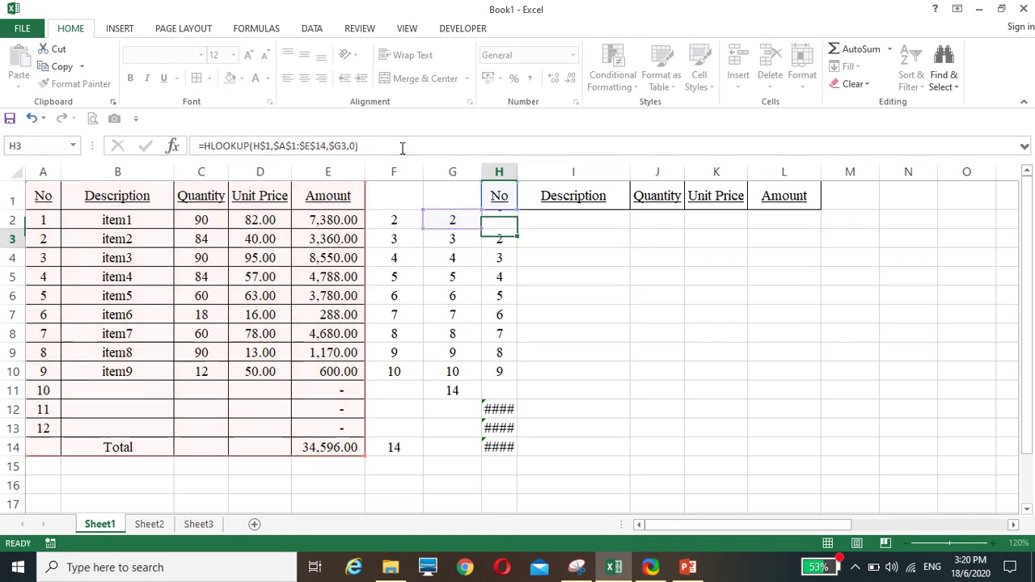
Fill the formula down to H15 and across to column L, listing item1–item9 with Total 34596
{"action": "left_click", "coordinate": [502, 220]}
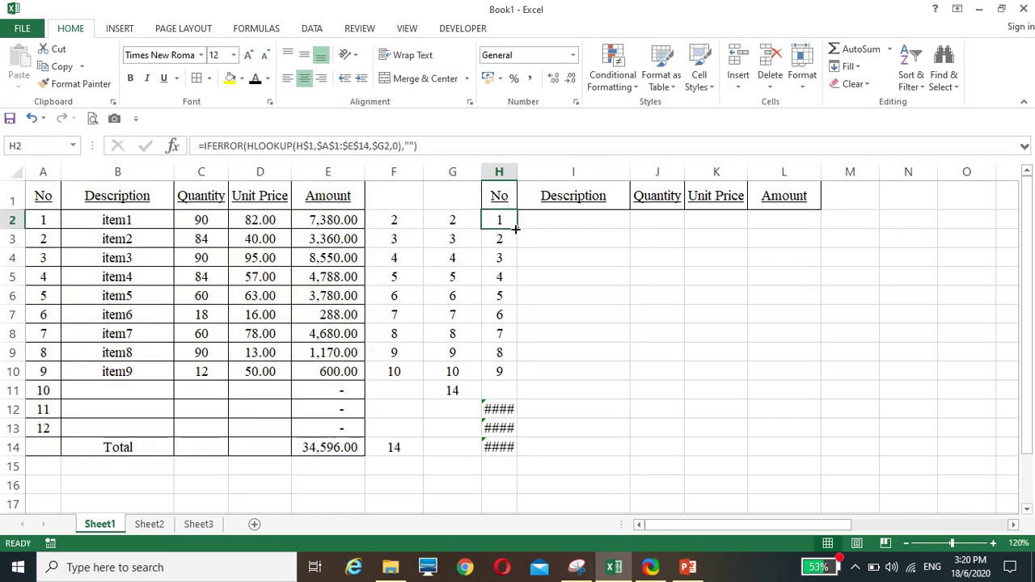
{"action": "left_click_drag", "start_coordinate": [517, 229], "coordinate": [495, 477]}
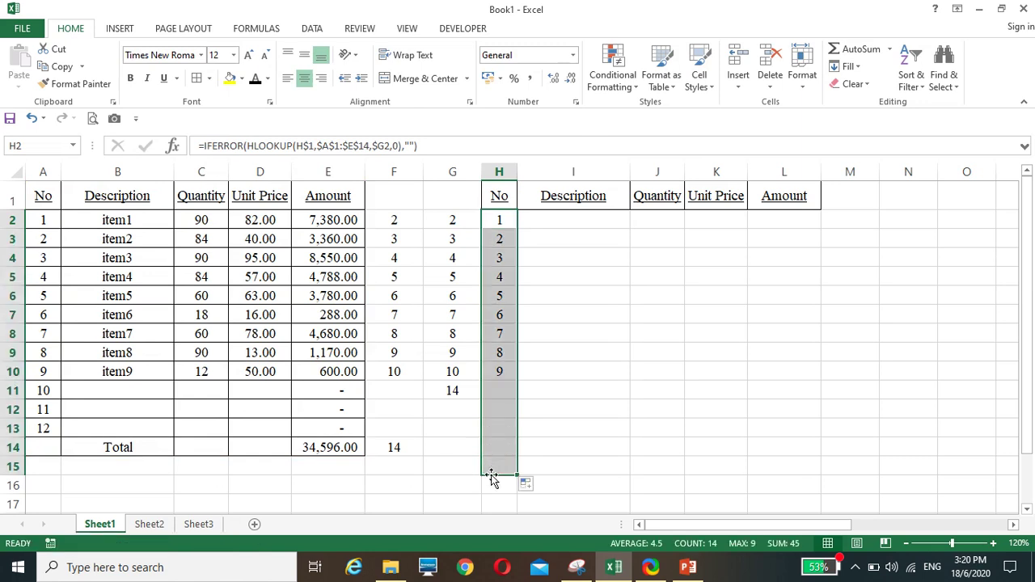
{"action": "left_click", "coordinate": [524, 483]}
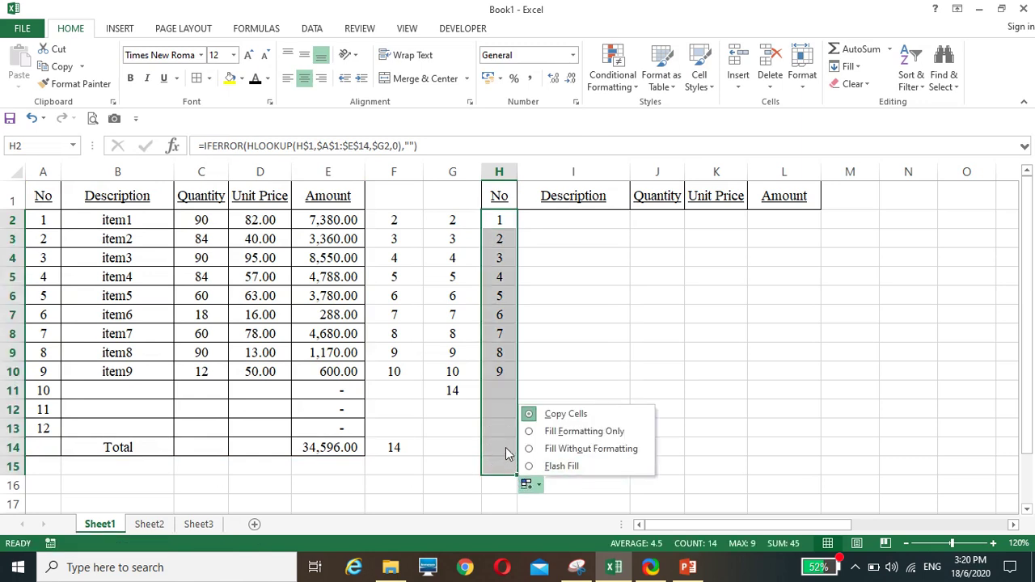
{"action": "left_click_drag", "start_coordinate": [517, 475], "coordinate": [833, 512]}
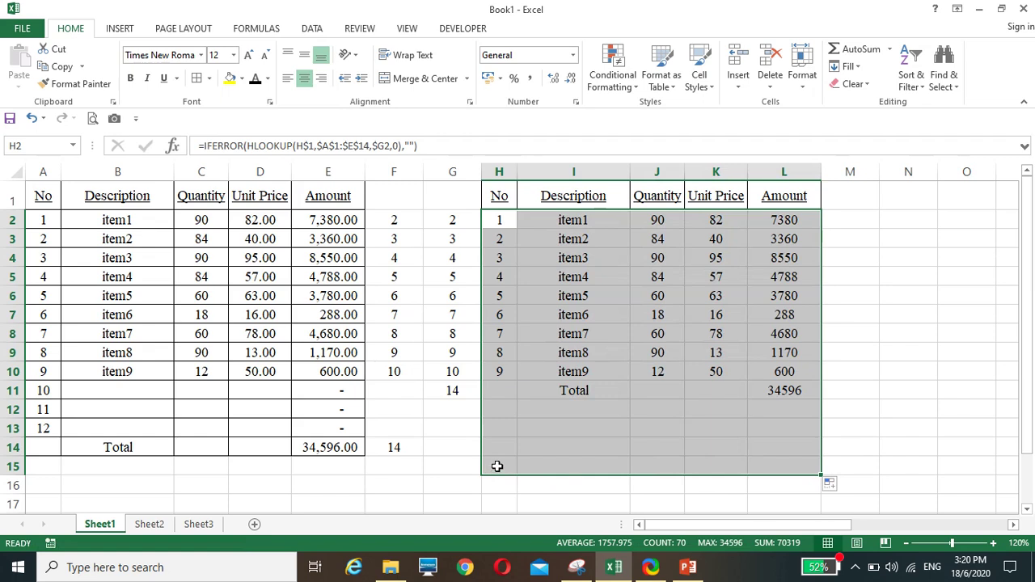
Fill row 15 from G15 across to M15
{"action": "left_click", "coordinate": [458, 467]}
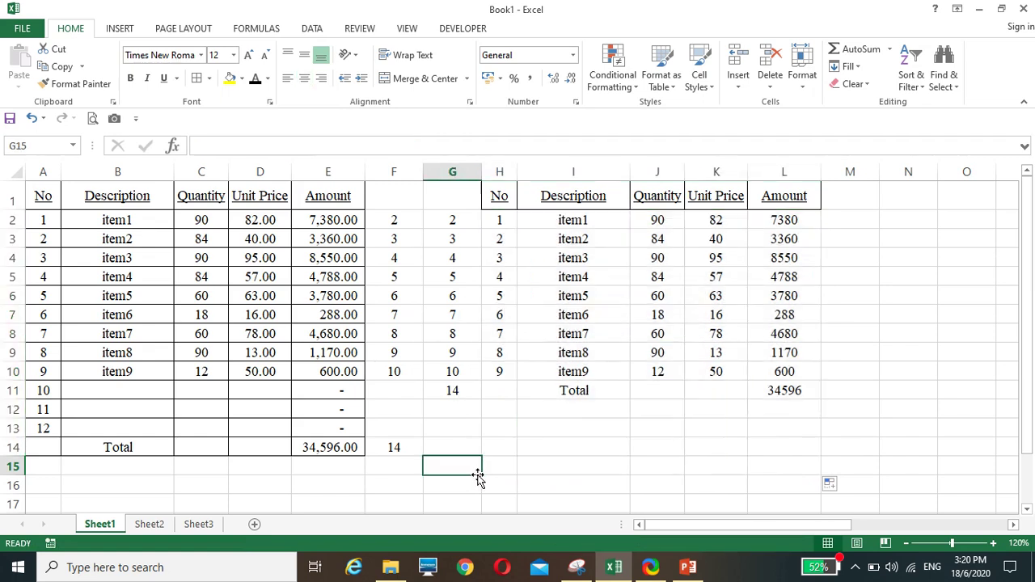
{"action": "left_click_drag", "start_coordinate": [480, 476], "coordinate": [905, 476]}
{"action": "left_click", "coordinate": [916, 425]}
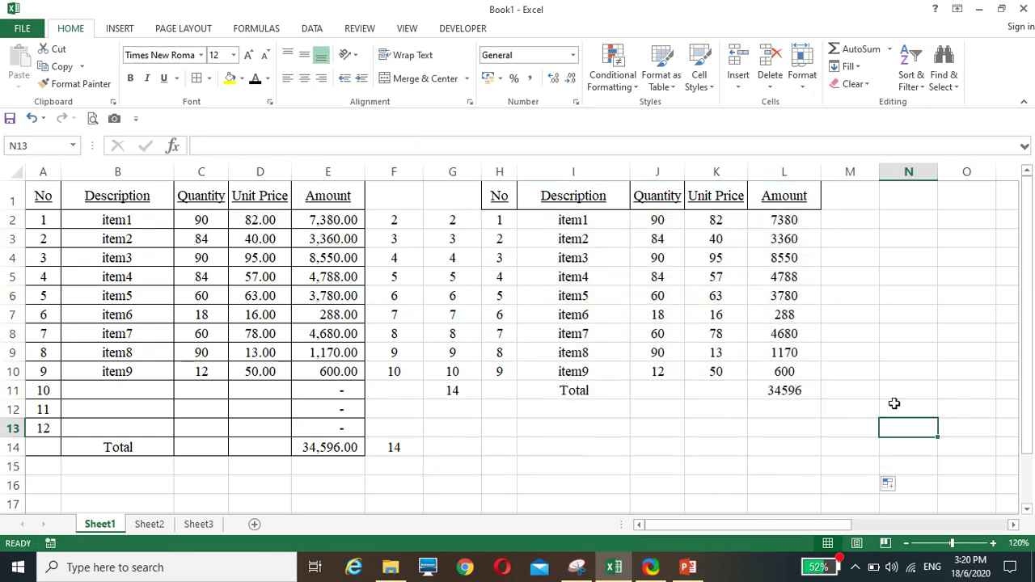
Format Unit Price with two decimals and Amount with two decimals and thousands separators
{"action": "left_click", "coordinate": [718, 218]}
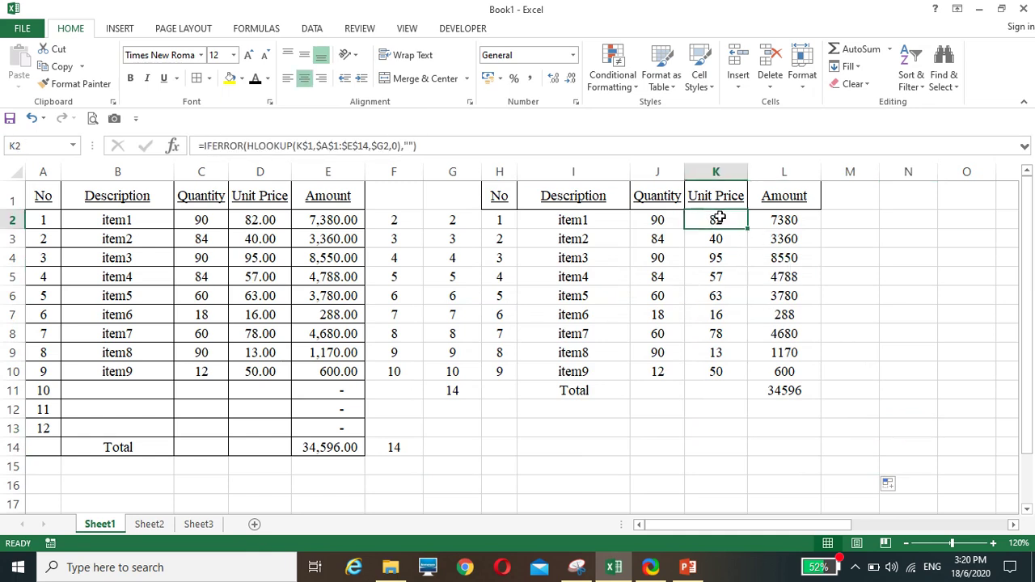
{"action": "left_click", "coordinate": [553, 77]}
{"action": "left_click", "coordinate": [553, 78]}
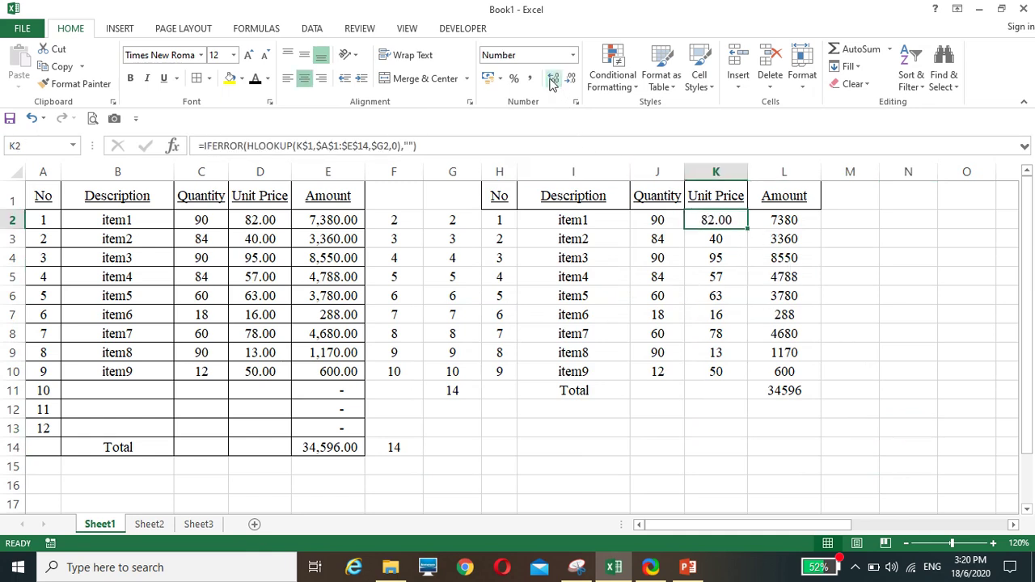
{"action": "double_click", "coordinate": [748, 231]}
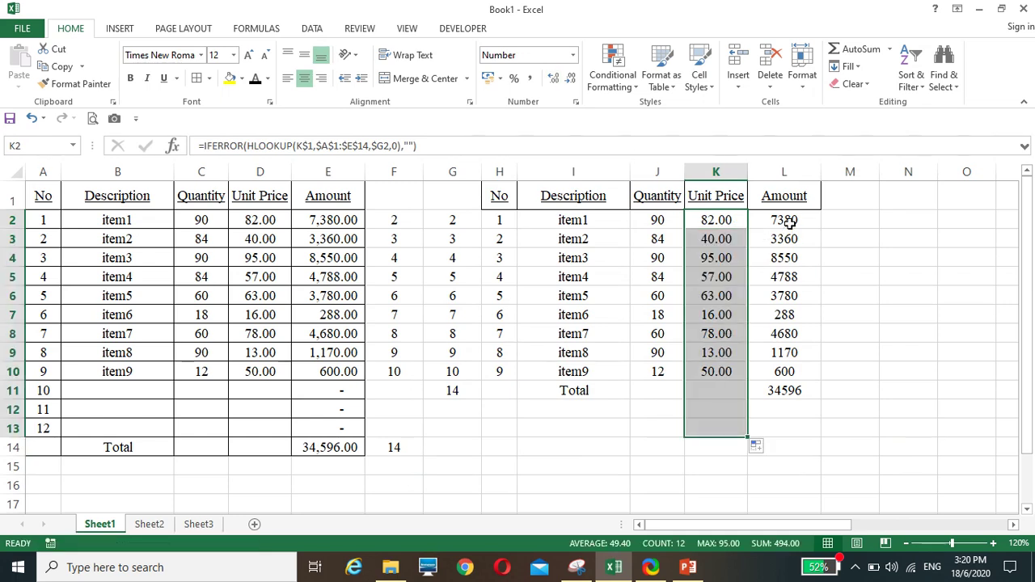
{"action": "left_click", "coordinate": [784, 220]}
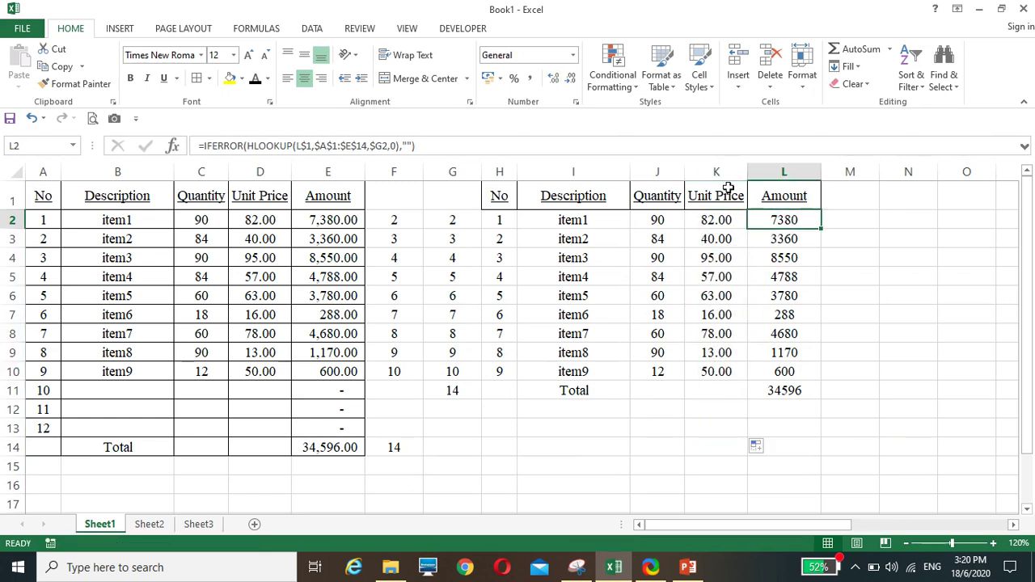
{"action": "left_click", "coordinate": [554, 78]}
{"action": "left_click", "coordinate": [554, 78]}
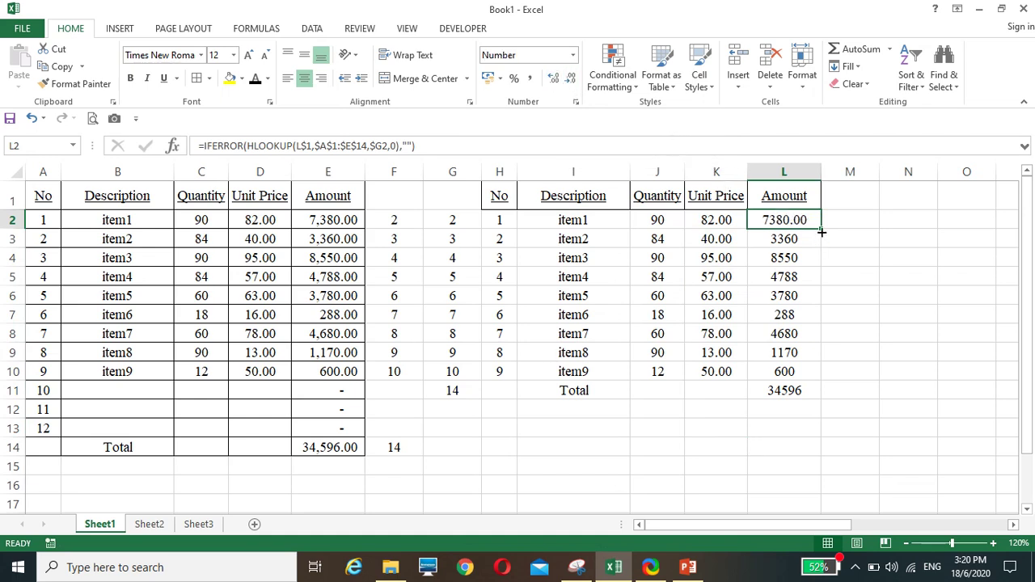
{"action": "double_click", "coordinate": [822, 233]}
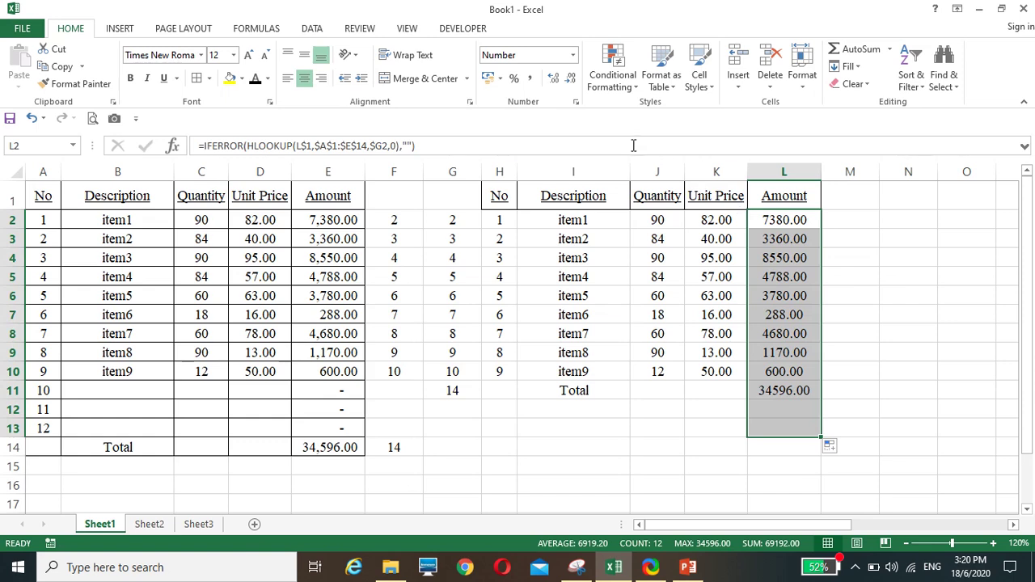
{"action": "left_click", "coordinate": [530, 78]}
{"action": "left_click", "coordinate": [915, 385]}
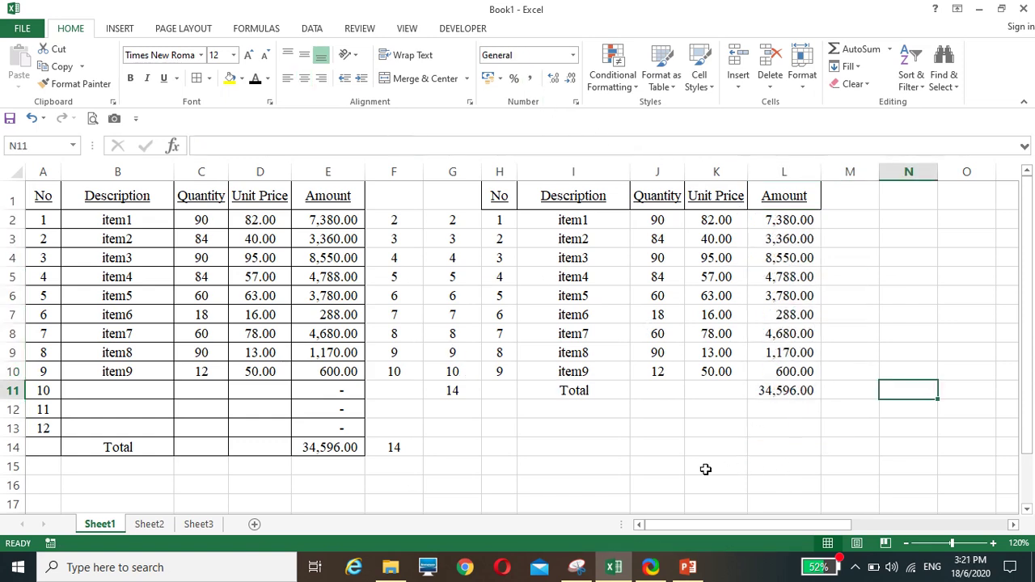
Check the summary formulas in H11, J11 and K11
{"action": "left_click", "coordinate": [503, 391]}
{"action": "left_click", "coordinate": [656, 388]}
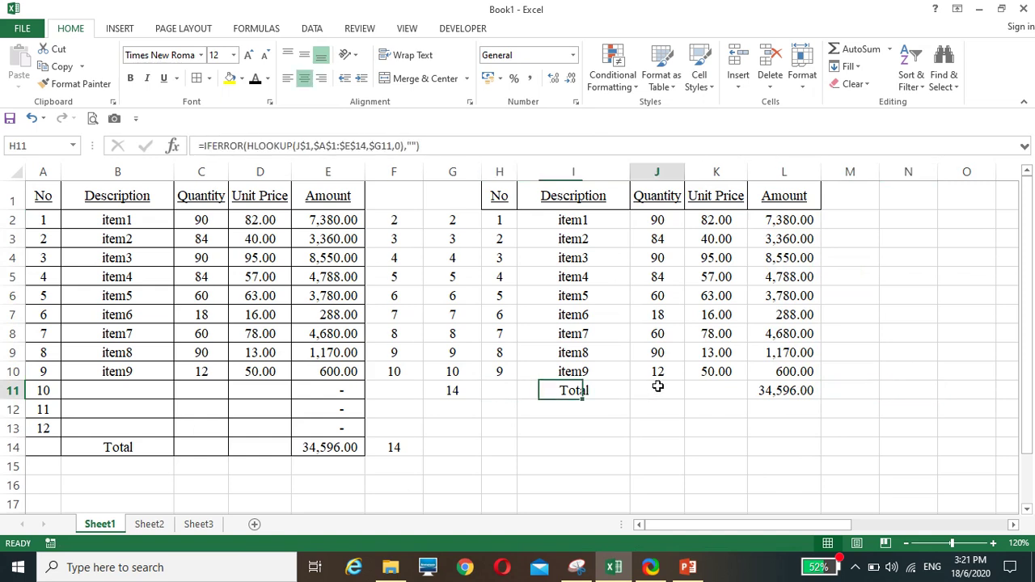
{"action": "left_click", "coordinate": [732, 390]}
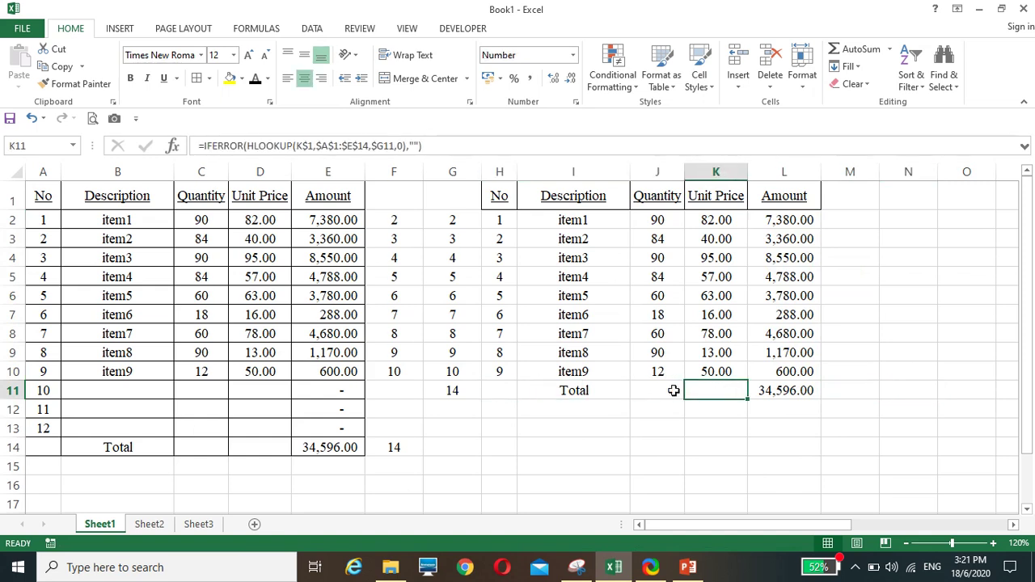
Turn on 'Show a zero in cells that have zero value' in Excel's Advanced options
{"action": "left_click", "coordinate": [25, 29]}
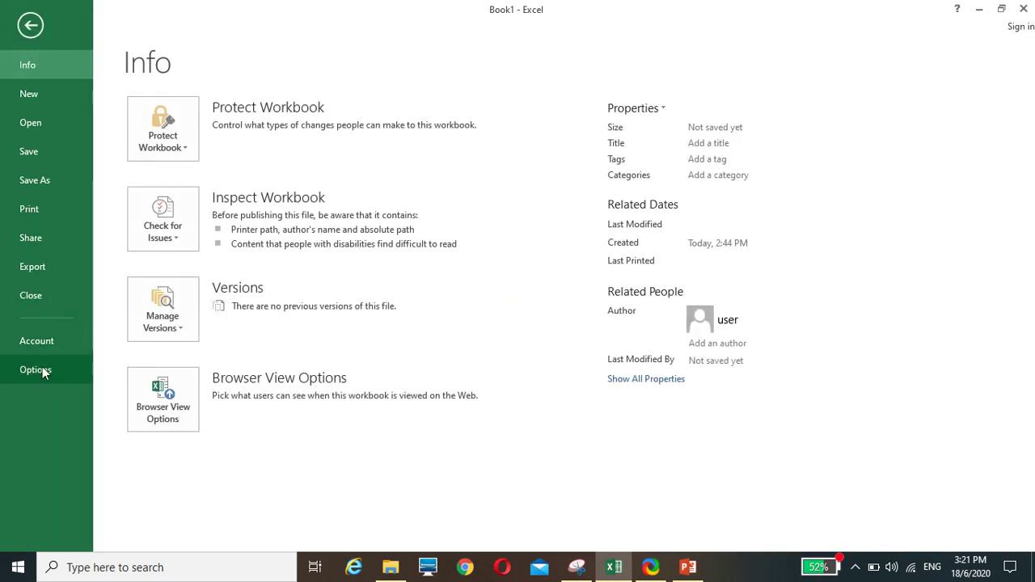
{"action": "left_click", "coordinate": [41, 366]}
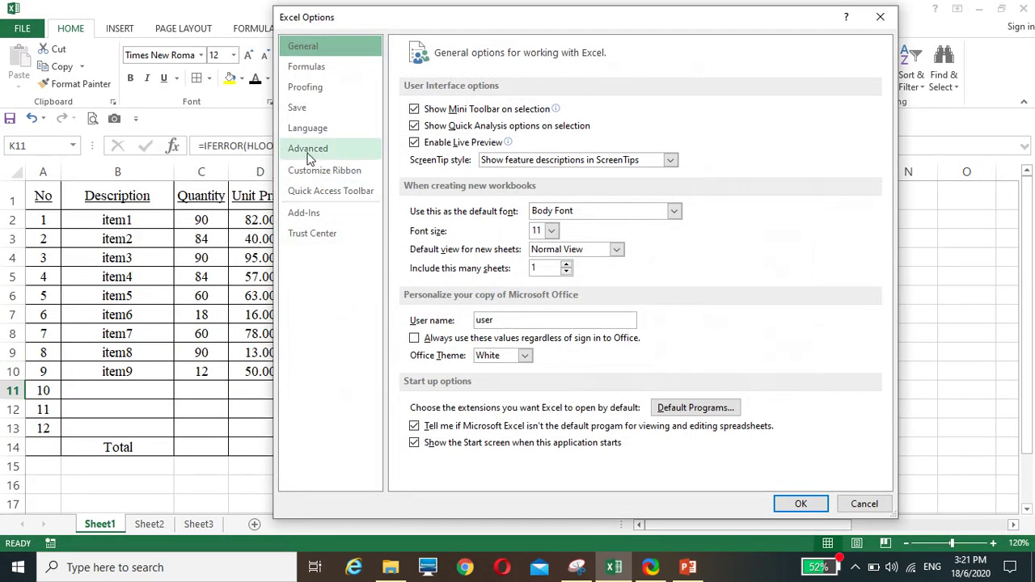
{"action": "left_click", "coordinate": [308, 150]}
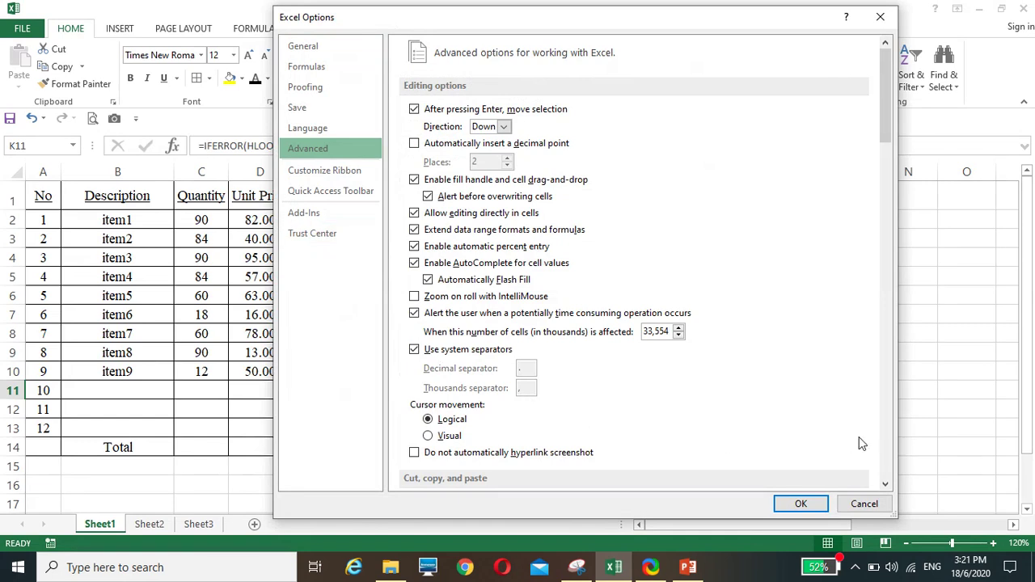
{"action": "scroll", "coordinate": [883, 442], "scroll_direction": "down", "scroll_amount": 8}
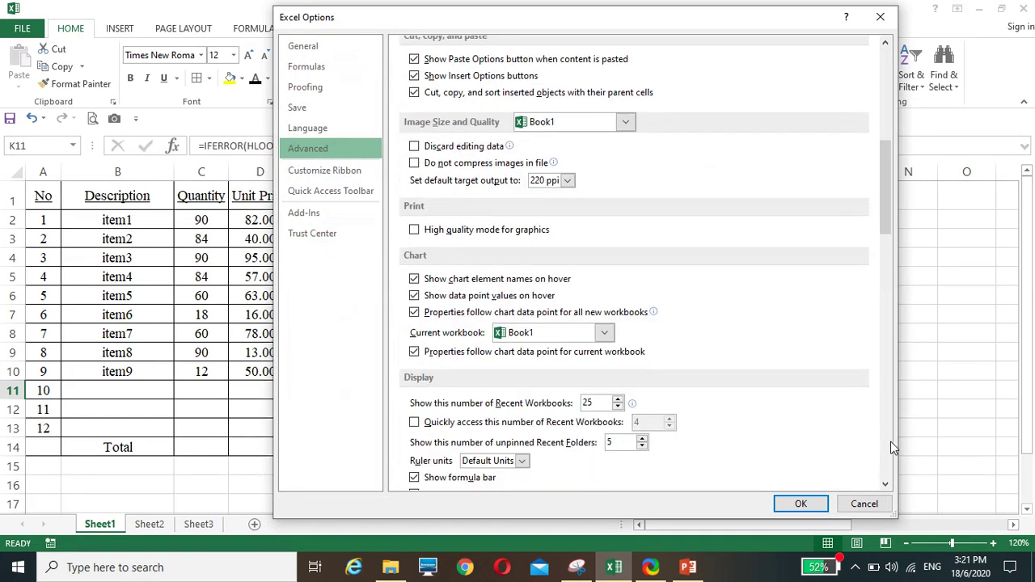
{"action": "scroll", "coordinate": [885, 441], "scroll_direction": "down", "scroll_amount": 8}
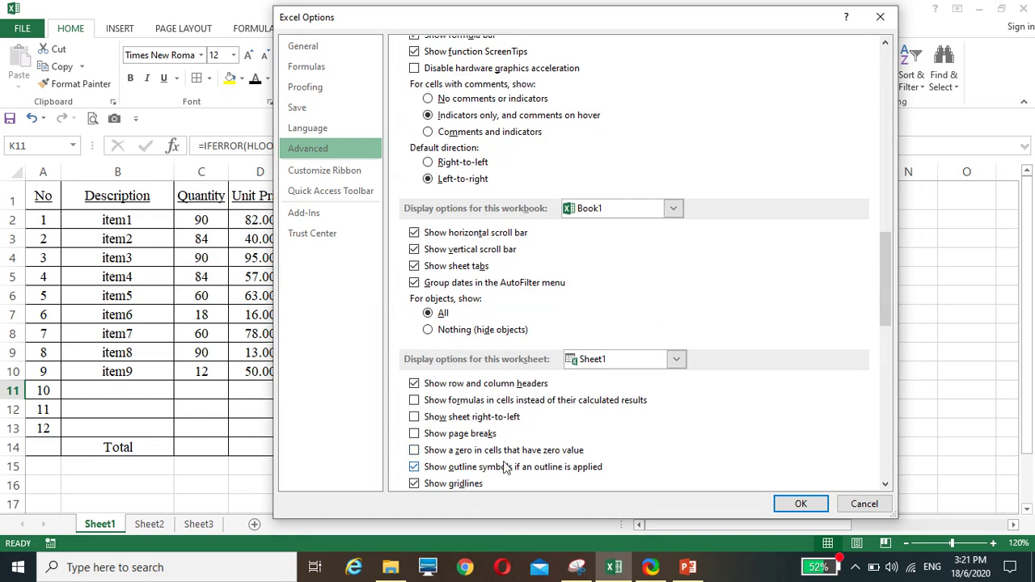
{"action": "left_click", "coordinate": [415, 450]}
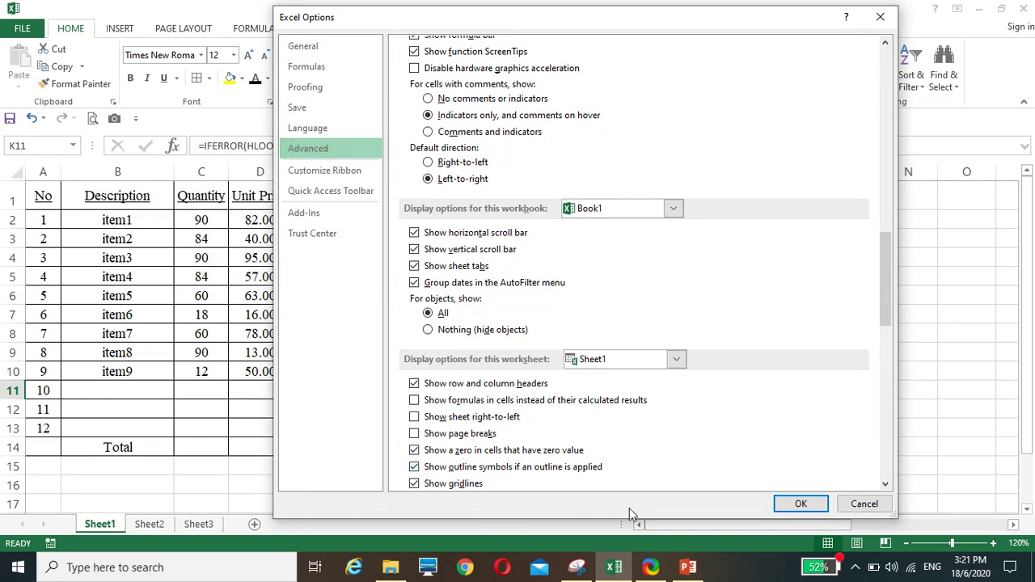
{"action": "left_click", "coordinate": [784, 505]}
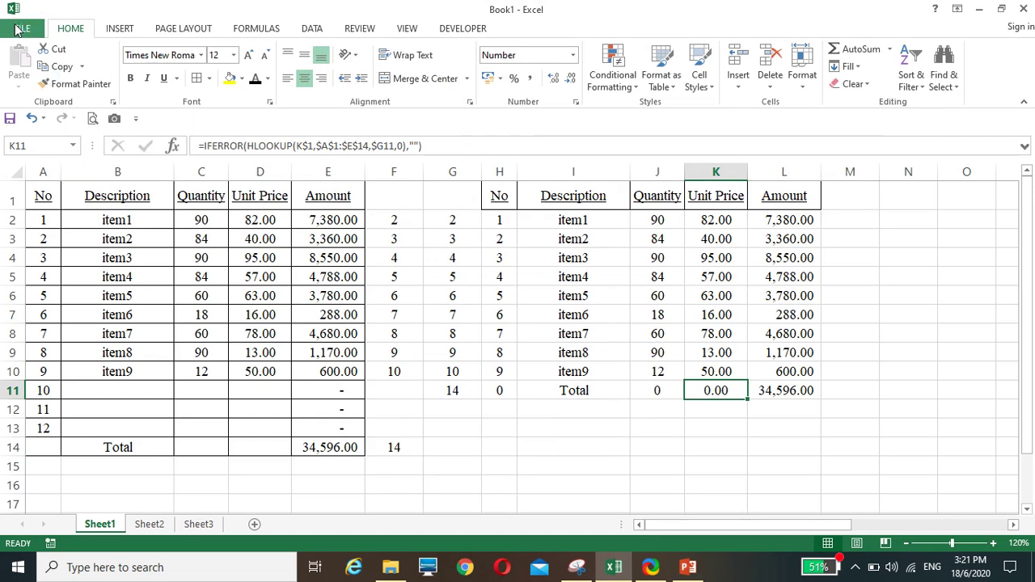
Turn off zero display for Sheet1 so the Total row shows only 34,596.00
{"action": "left_click", "coordinate": [20, 29]}
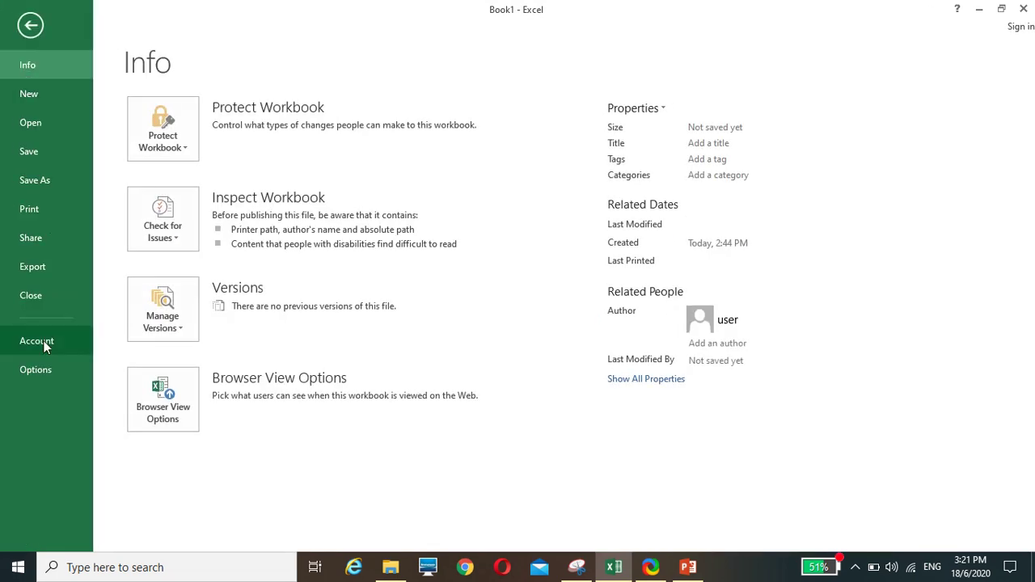
{"action": "left_click", "coordinate": [40, 368]}
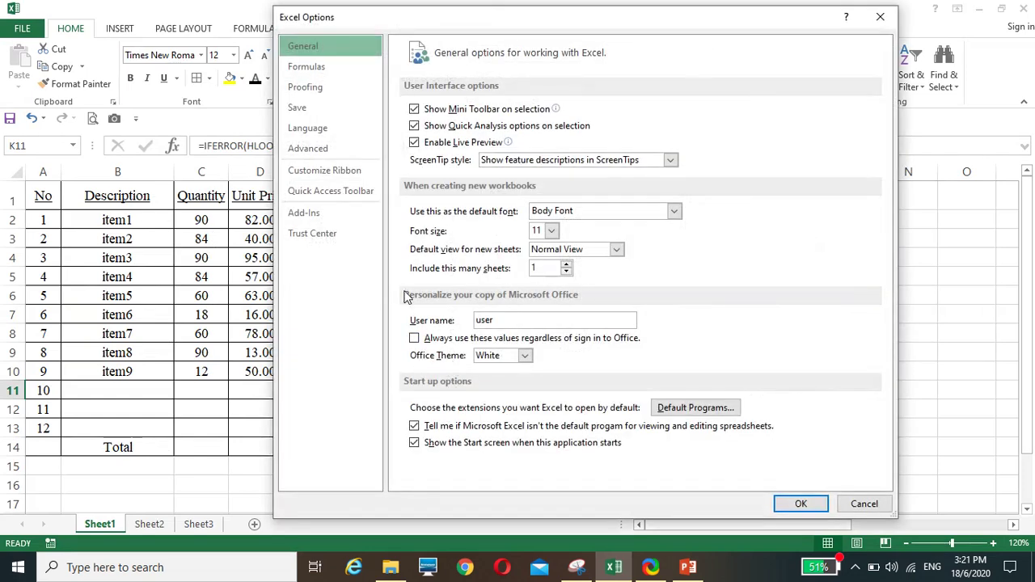
{"action": "left_click", "coordinate": [321, 153]}
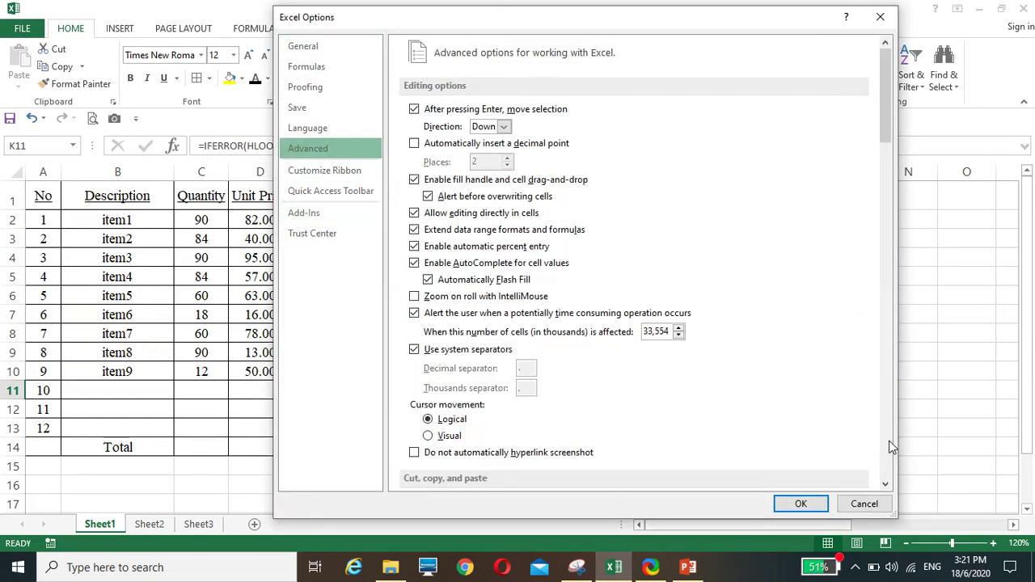
{"action": "scroll", "coordinate": [881, 448], "scroll_direction": "down", "scroll_amount": 10}
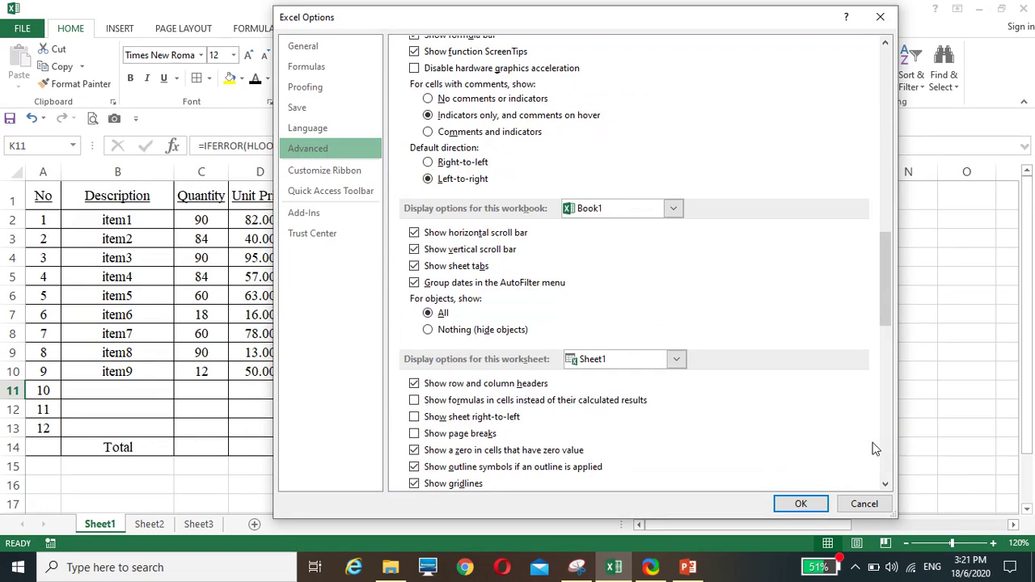
{"action": "left_click", "coordinate": [415, 451]}
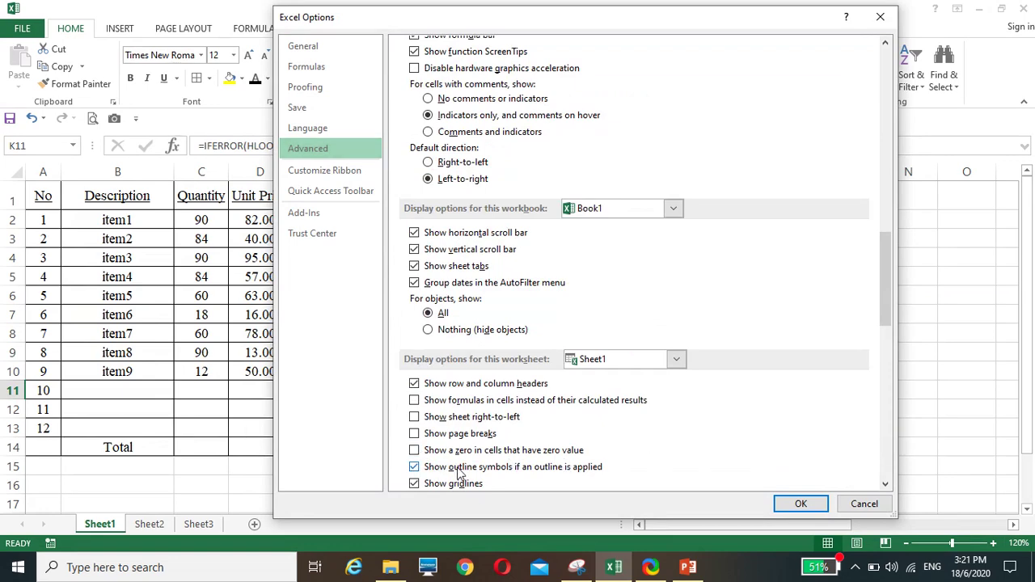
{"action": "left_click", "coordinate": [812, 504]}
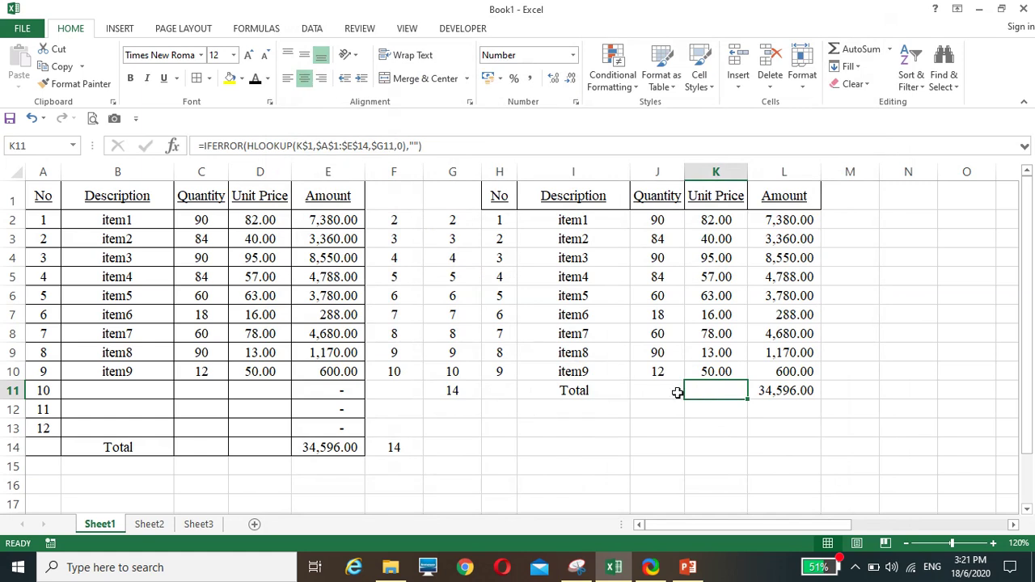
Check the row-number formula in G11, then select the summary range H2:L14
{"action": "left_click", "coordinate": [934, 450]}
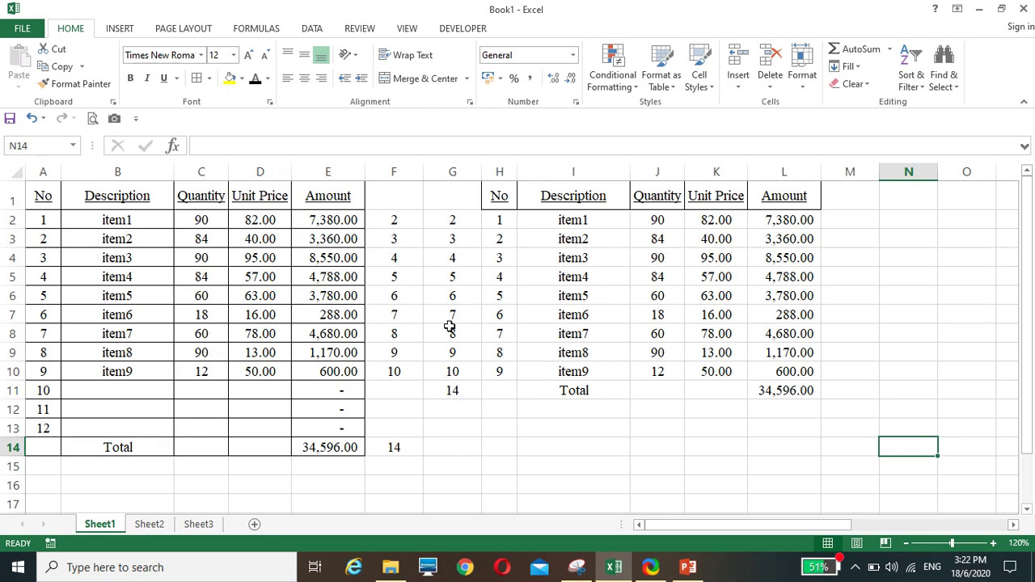
{"action": "left_click", "coordinate": [458, 388]}
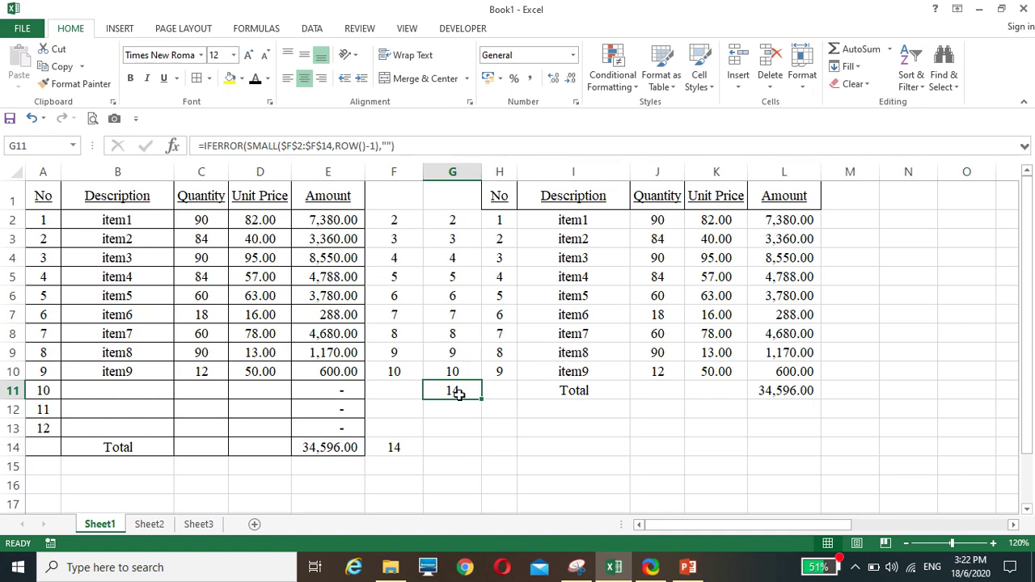
{"action": "left_click", "coordinate": [498, 219]}
{"action": "left_click_drag", "start_coordinate": [520, 244], "coordinate": [808, 446]}
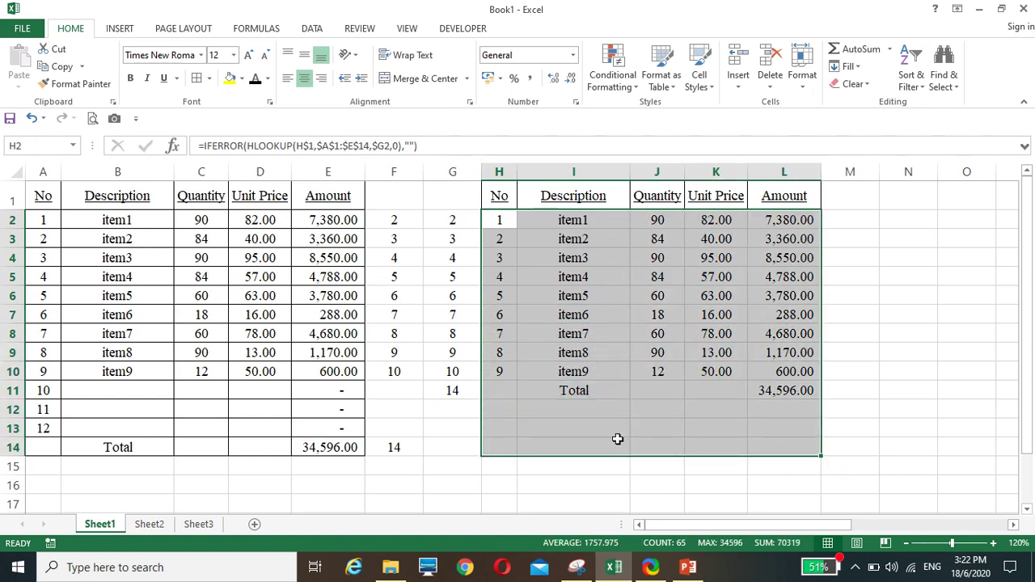
Create a new formula-based conditional formatting rule =$G2<>"" for H2:L14
{"action": "left_click", "coordinate": [612, 77]}
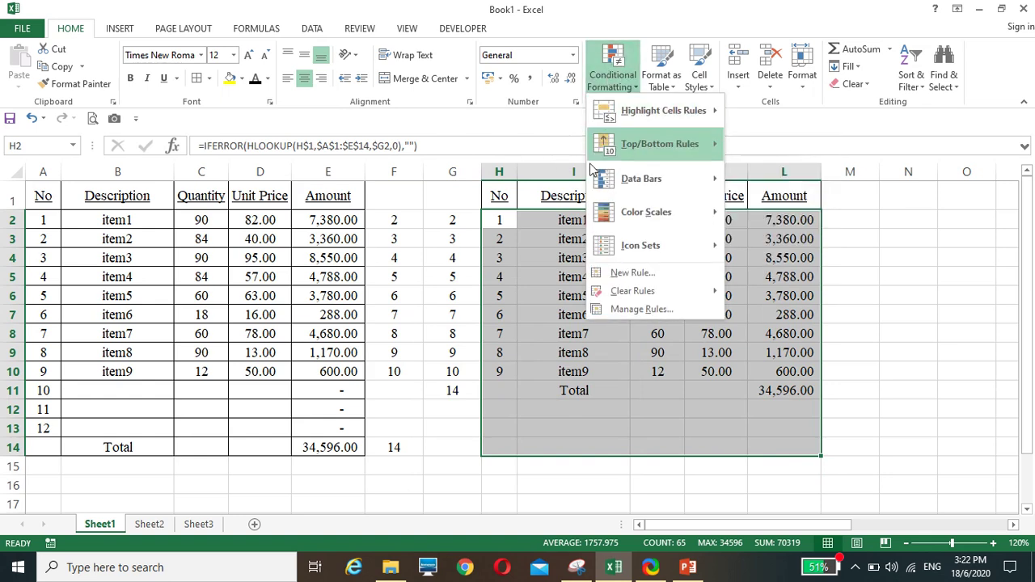
{"action": "left_click", "coordinate": [630, 275]}
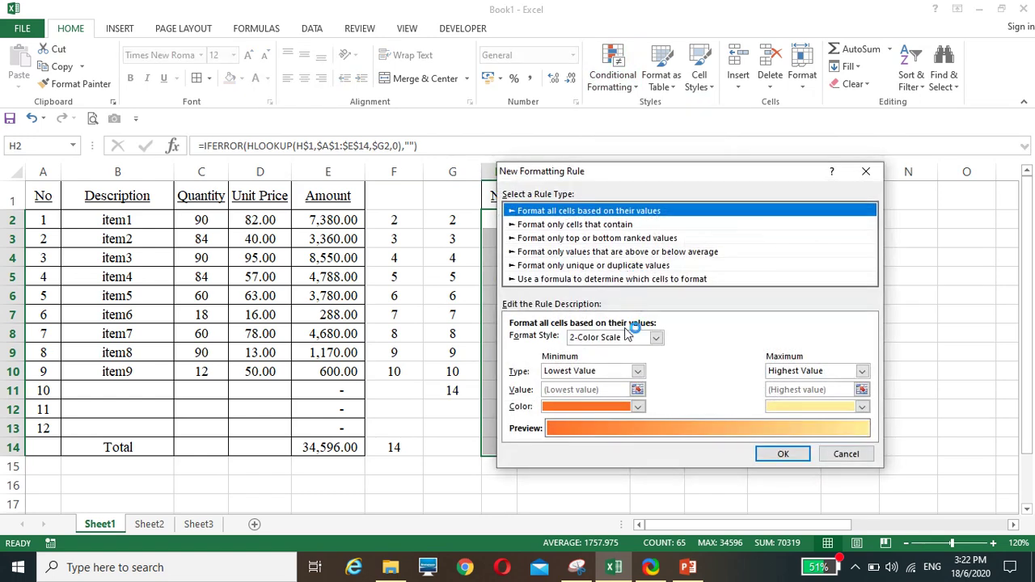
{"action": "left_click", "coordinate": [555, 280]}
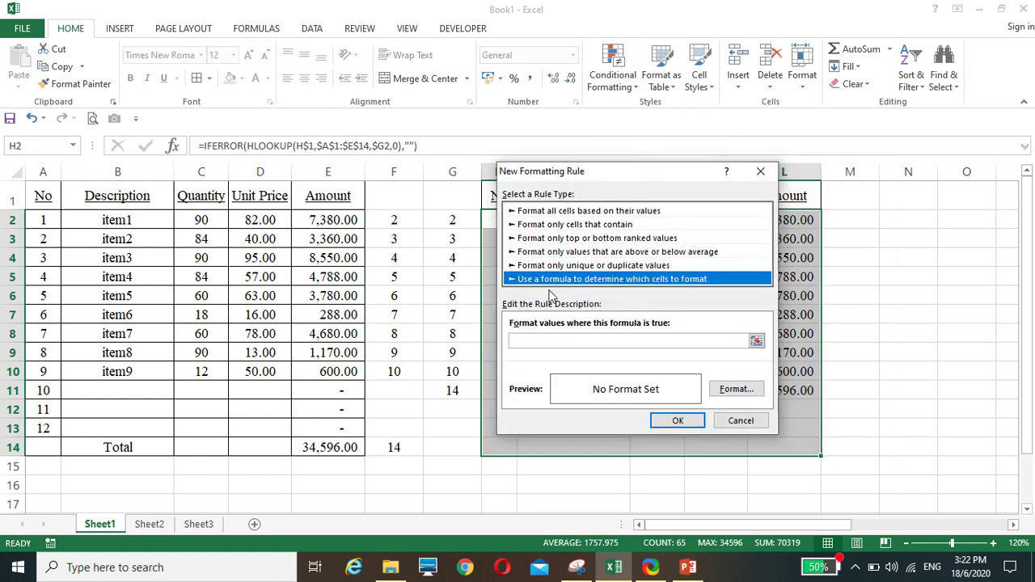
{"action": "left_click", "coordinate": [523, 340]}
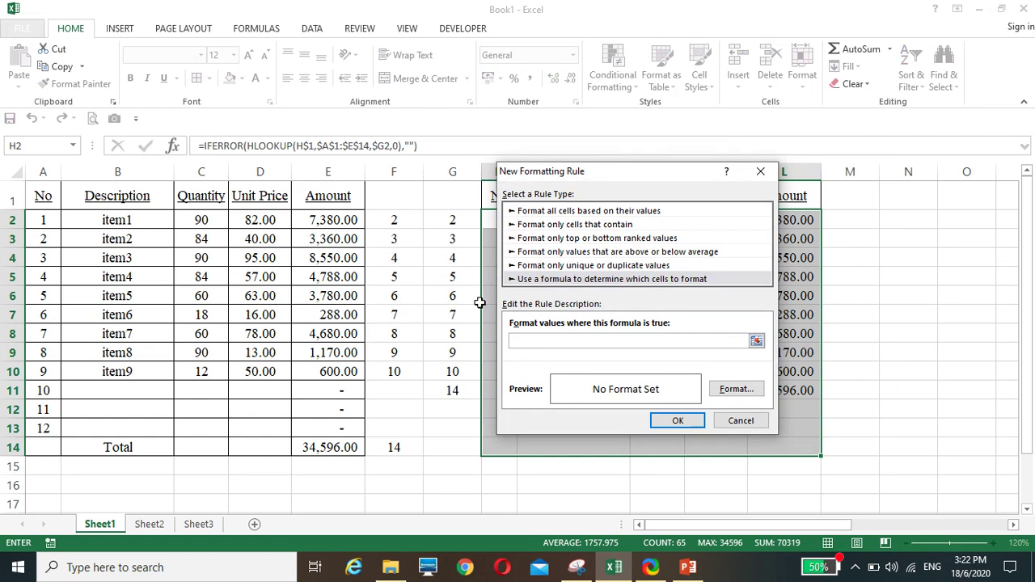
{"action": "left_click", "coordinate": [452, 221]}
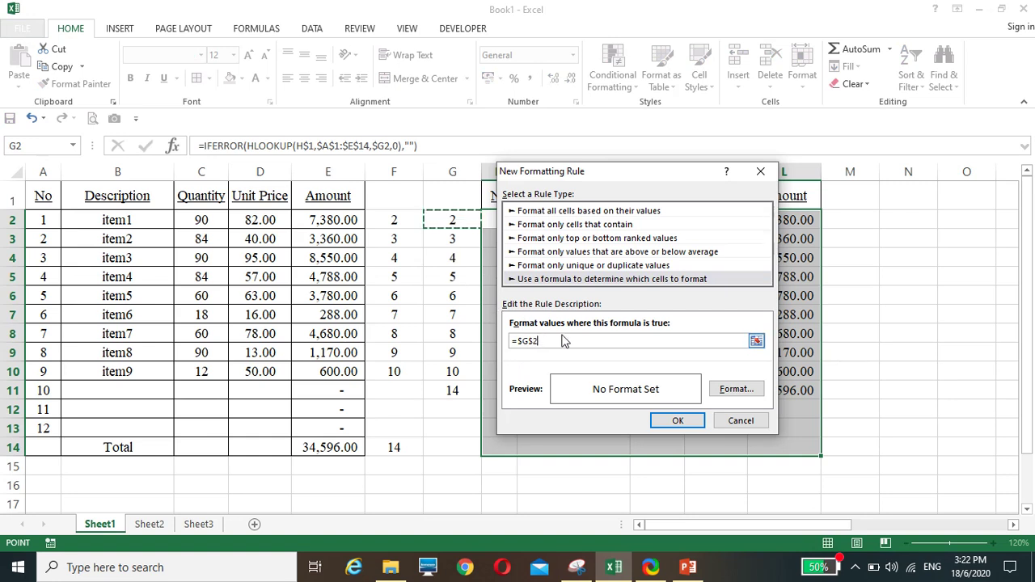
{"action": "type", "text": "<>"}
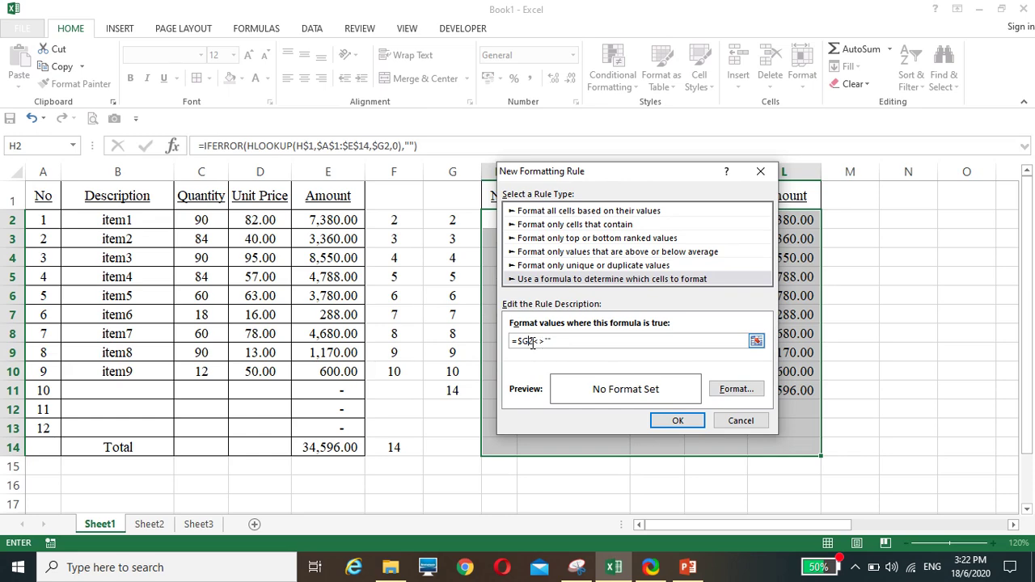
Give the rule an outline border format and apply it to the summary range
{"action": "left_click", "coordinate": [730, 393]}
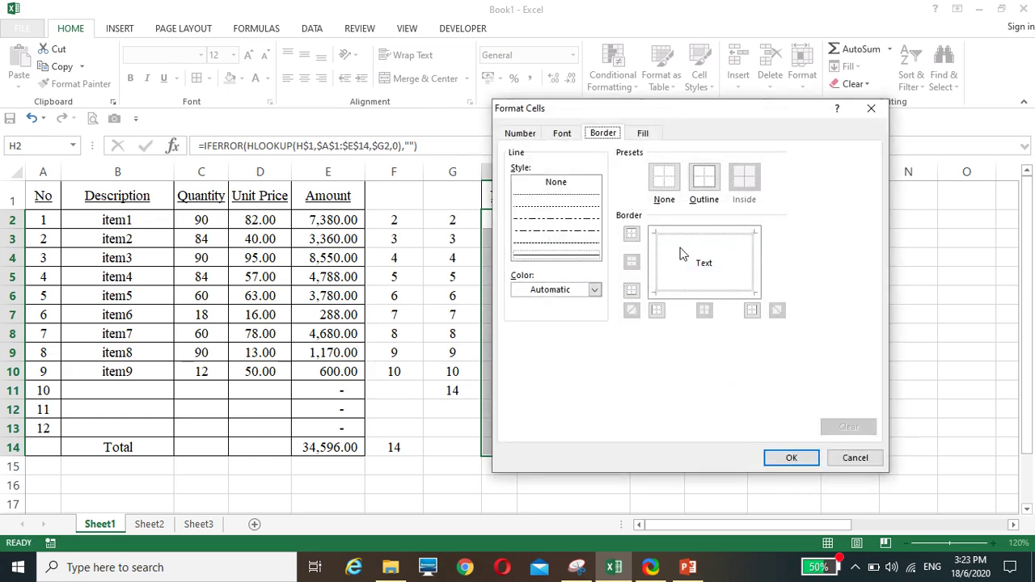
{"action": "left_click", "coordinate": [703, 177]}
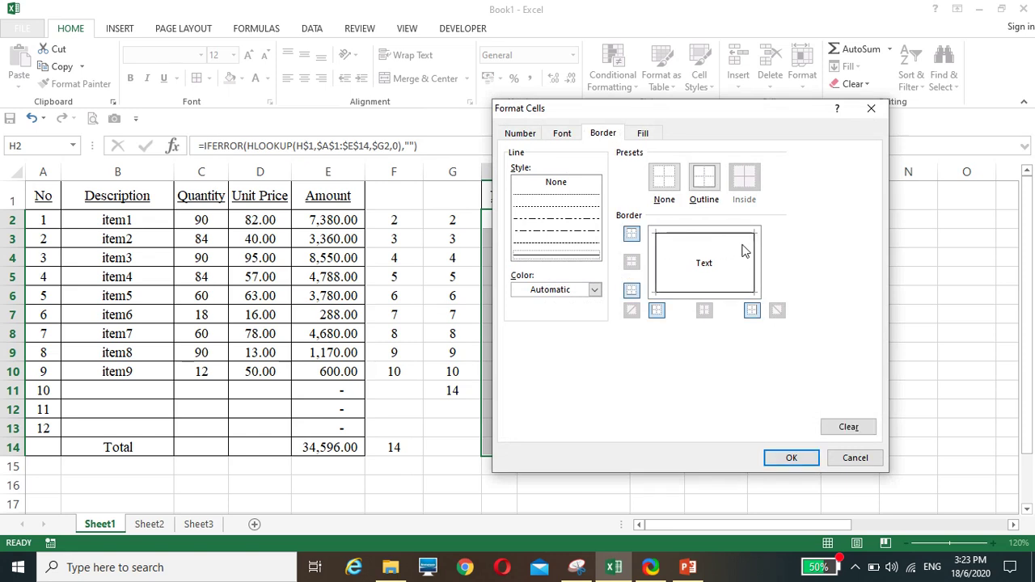
{"action": "left_click", "coordinate": [788, 458]}
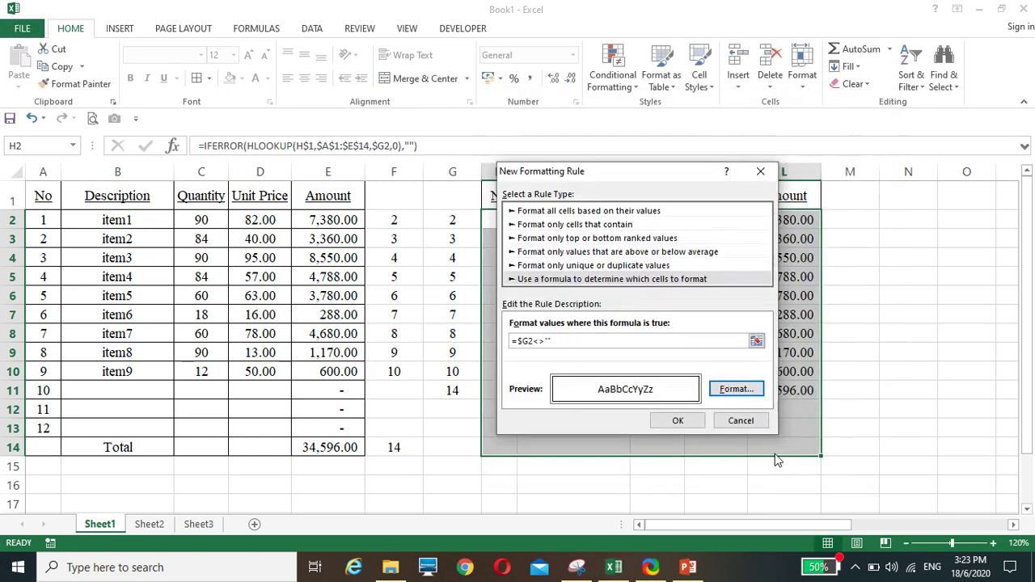
{"action": "left_click", "coordinate": [679, 422]}
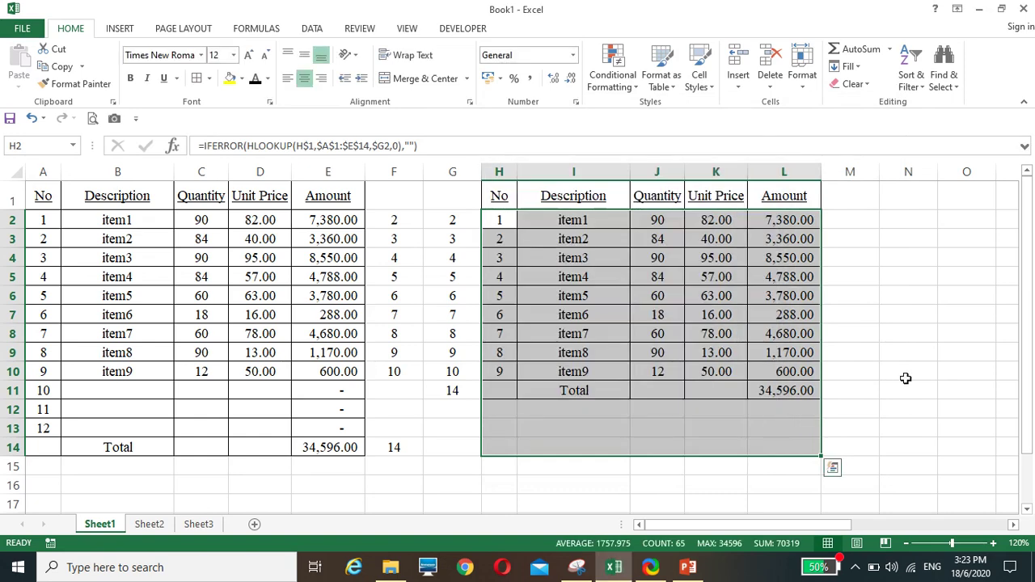
Clear items 4 to 9 in B5:D10 and check the G9 helper formula
{"action": "left_click", "coordinate": [901, 376]}
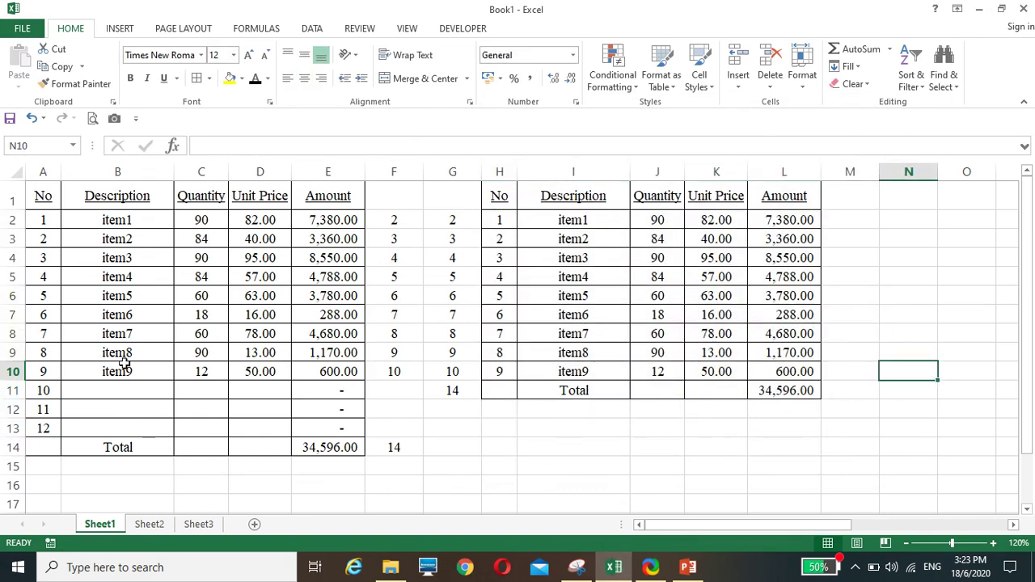
{"action": "left_click", "coordinate": [105, 276]}
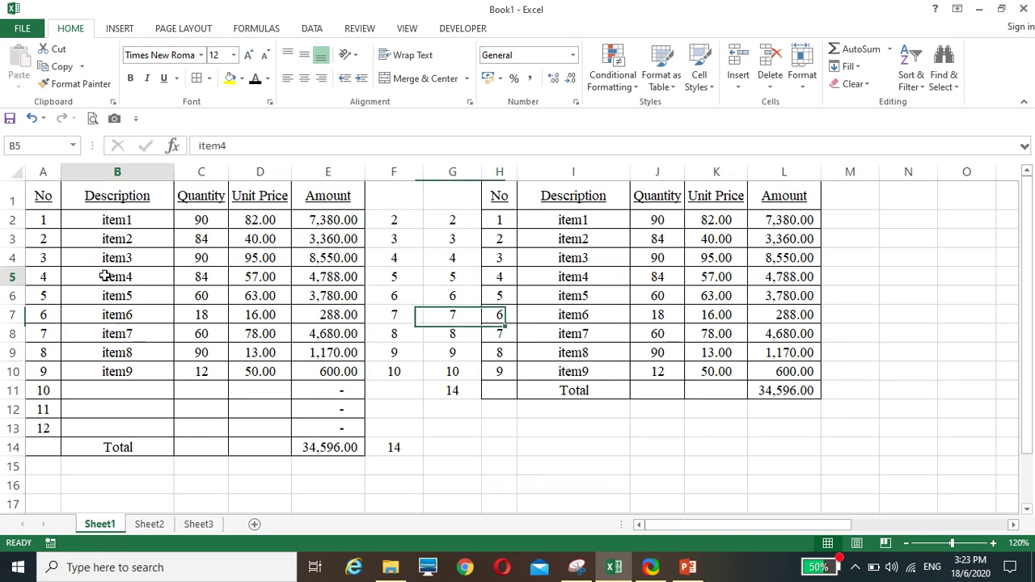
{"action": "left_click_drag", "start_coordinate": [105, 276], "coordinate": [249, 376]}
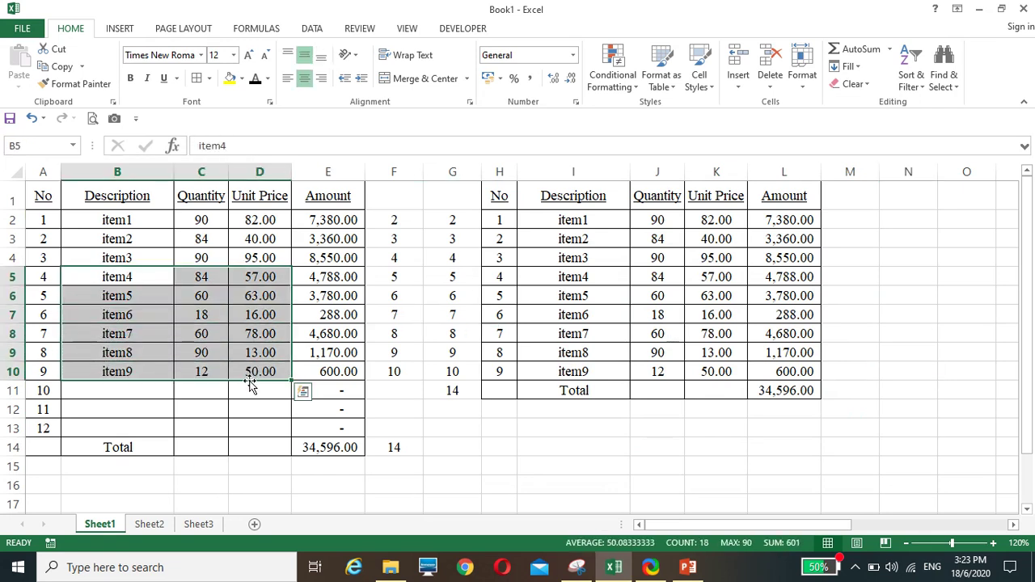
{"action": "key", "text": "Delete"}
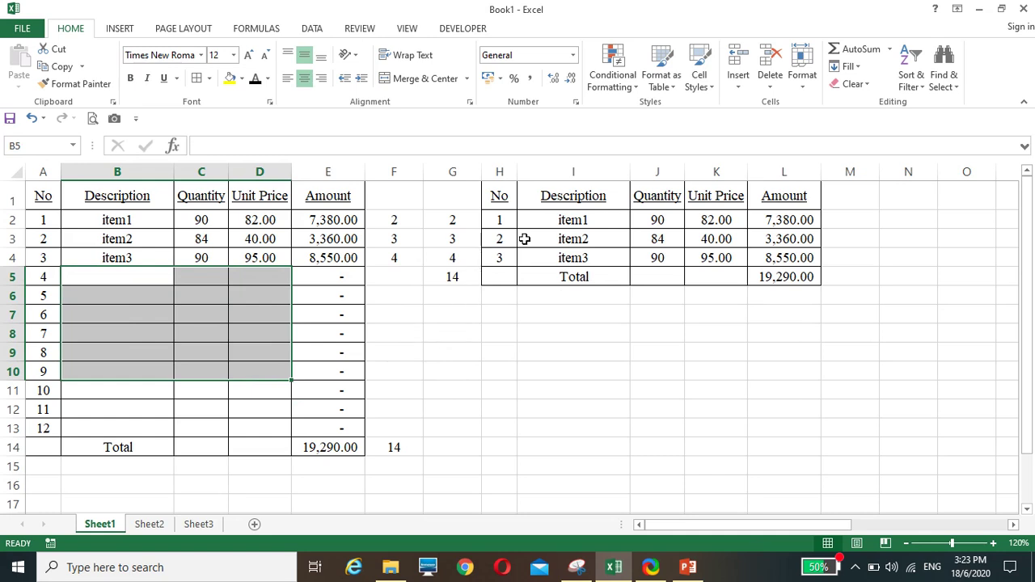
{"action": "left_click", "coordinate": [461, 346]}
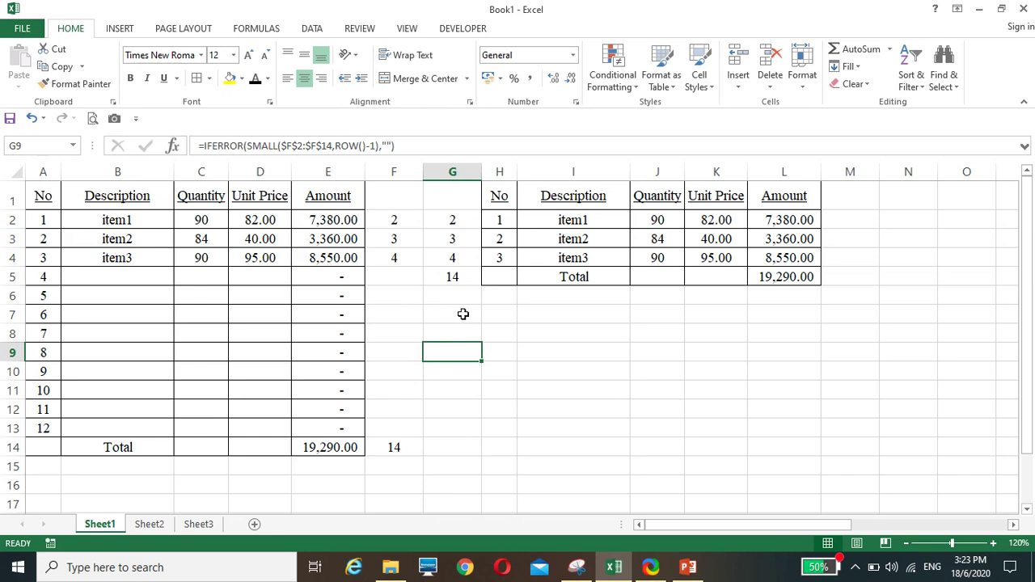
{"action": "left_click", "coordinate": [922, 380]}
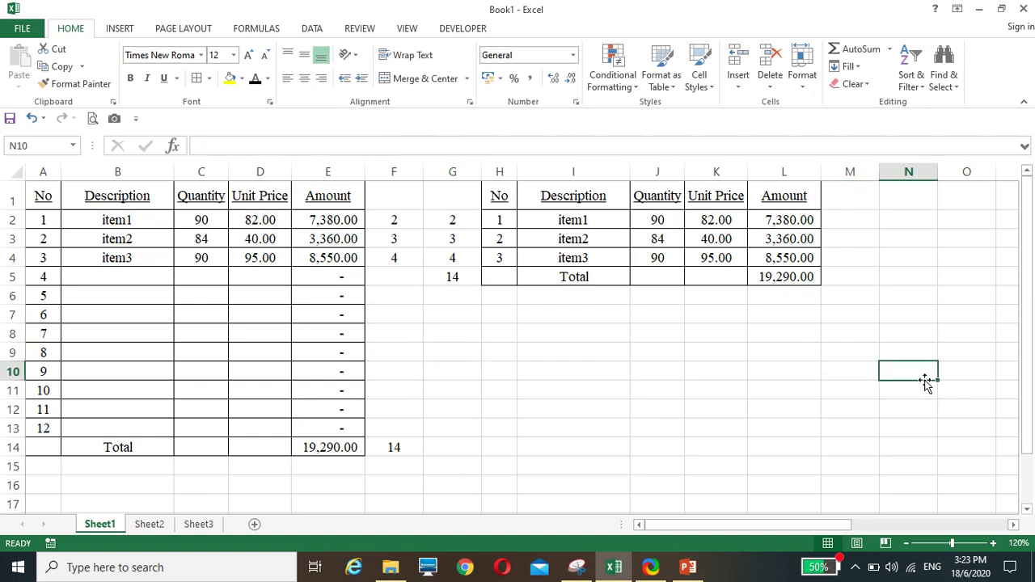